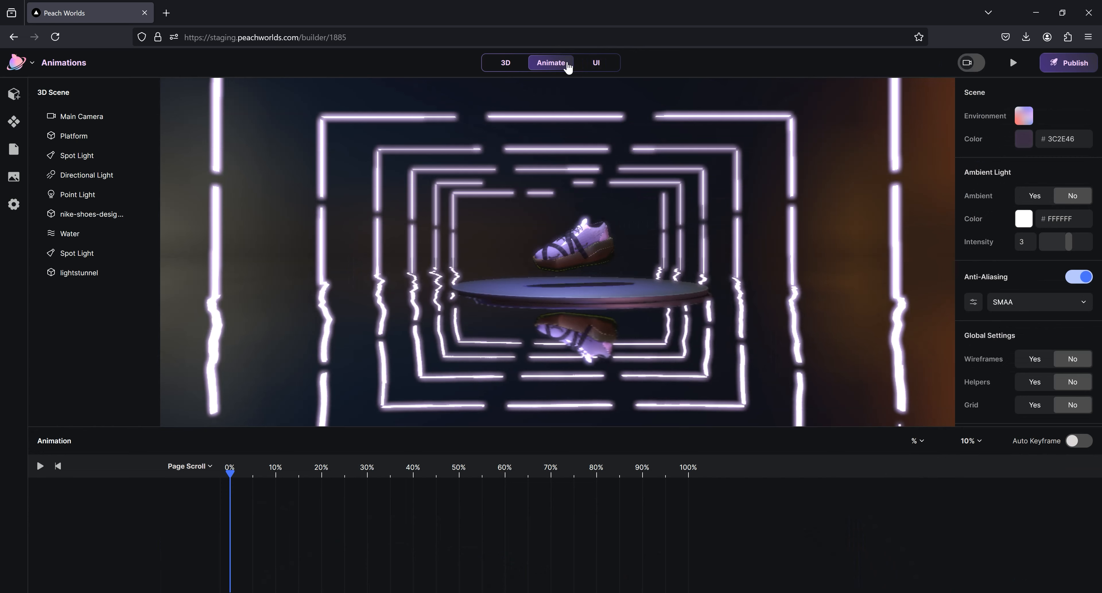
Step: Switch to the 3D workspace and examine the shoe, platform and light tunnel from different distances and angles
{"action": "left_click", "coordinate": [513, 65]}
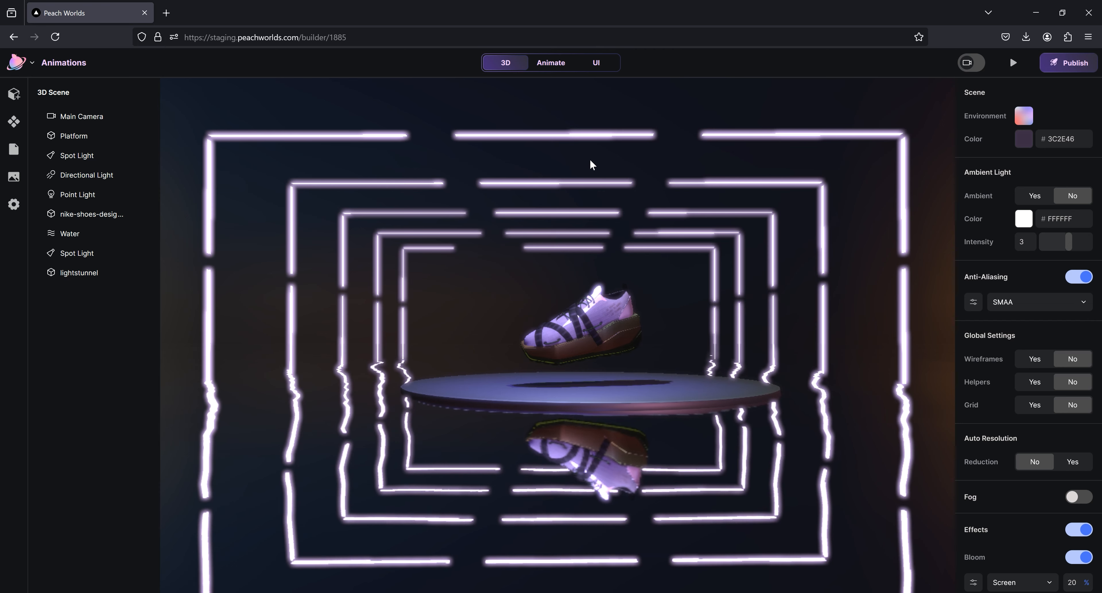
{"action": "left_click_drag", "start_coordinate": [564, 192], "coordinate": [627, 228]}
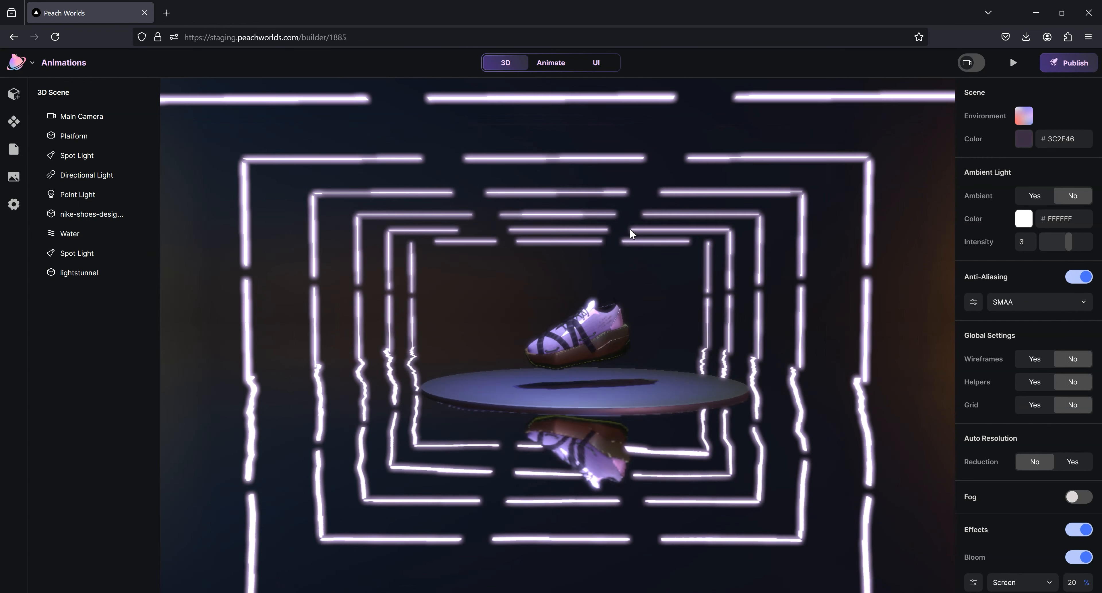
{"action": "scroll", "coordinate": [629, 229], "scroll_direction": "down", "scroll_amount": 3}
{"action": "left_click_drag", "start_coordinate": [692, 263], "coordinate": [693, 258]}
{"action": "scroll", "coordinate": [693, 259], "scroll_direction": "down", "scroll_amount": 5}
{"action": "scroll", "coordinate": [685, 269], "scroll_direction": "up", "scroll_amount": 3}
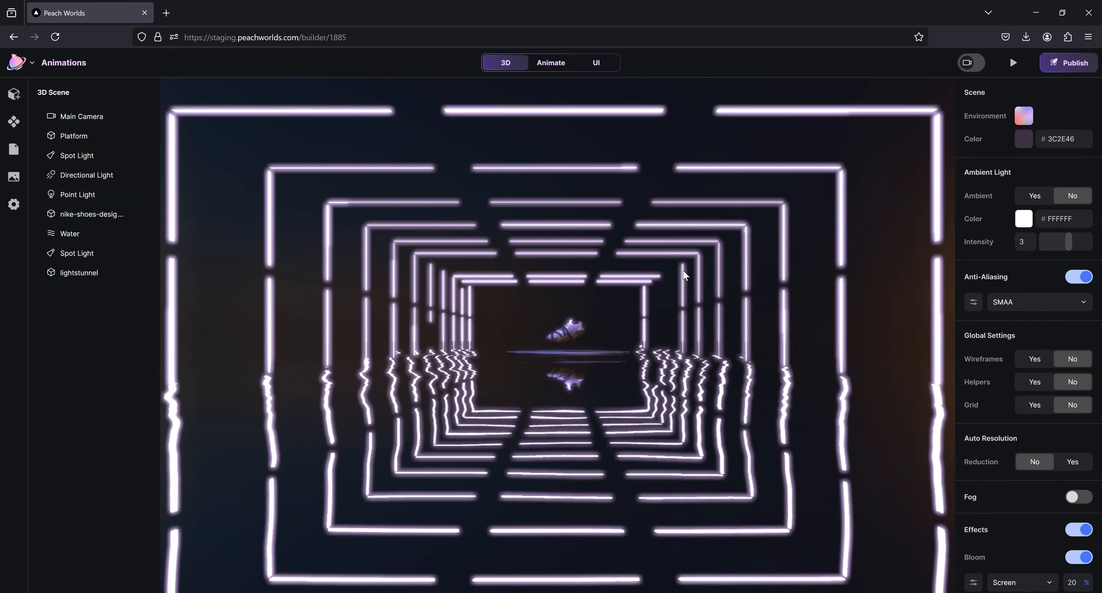
{"action": "scroll", "coordinate": [692, 271], "scroll_direction": "up", "scroll_amount": 3}
{"action": "scroll", "coordinate": [695, 269], "scroll_direction": "down", "scroll_amount": 5}
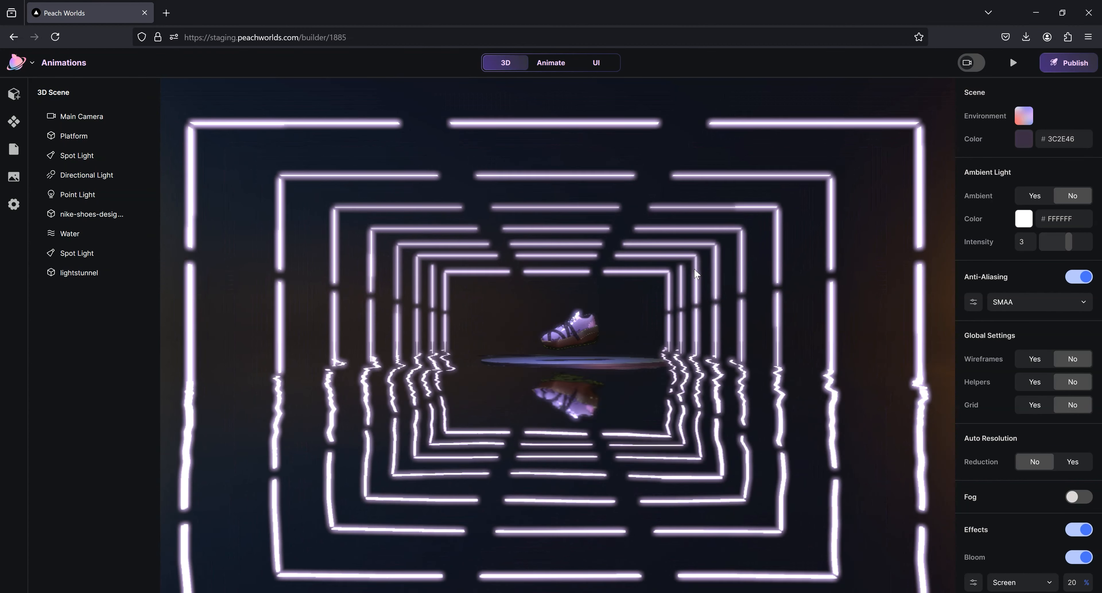
{"action": "scroll", "coordinate": [694, 269], "scroll_direction": "up", "scroll_amount": 4}
{"action": "scroll", "coordinate": [694, 268], "scroll_direction": "up", "scroll_amount": 10}
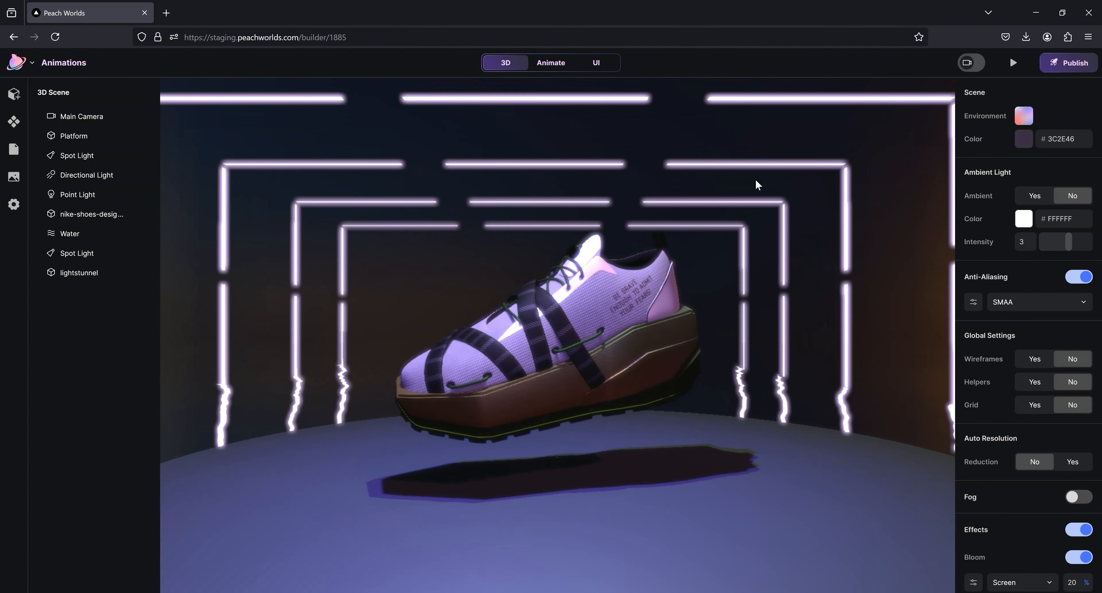
{"action": "left_click_drag", "start_coordinate": [748, 184], "coordinate": [754, 183]}
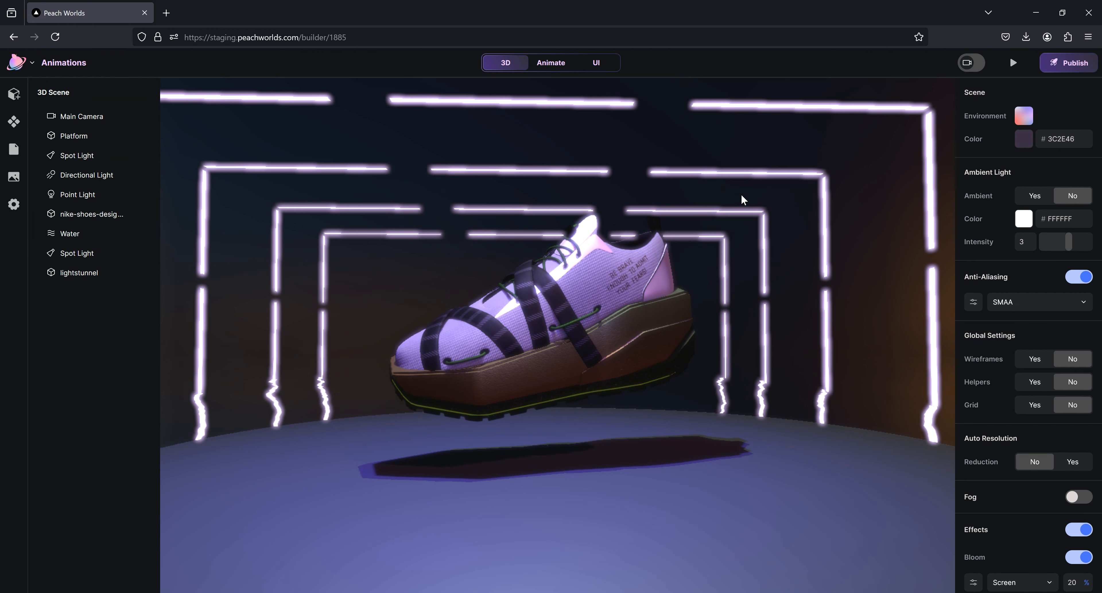
{"action": "left_click", "coordinate": [571, 332]}
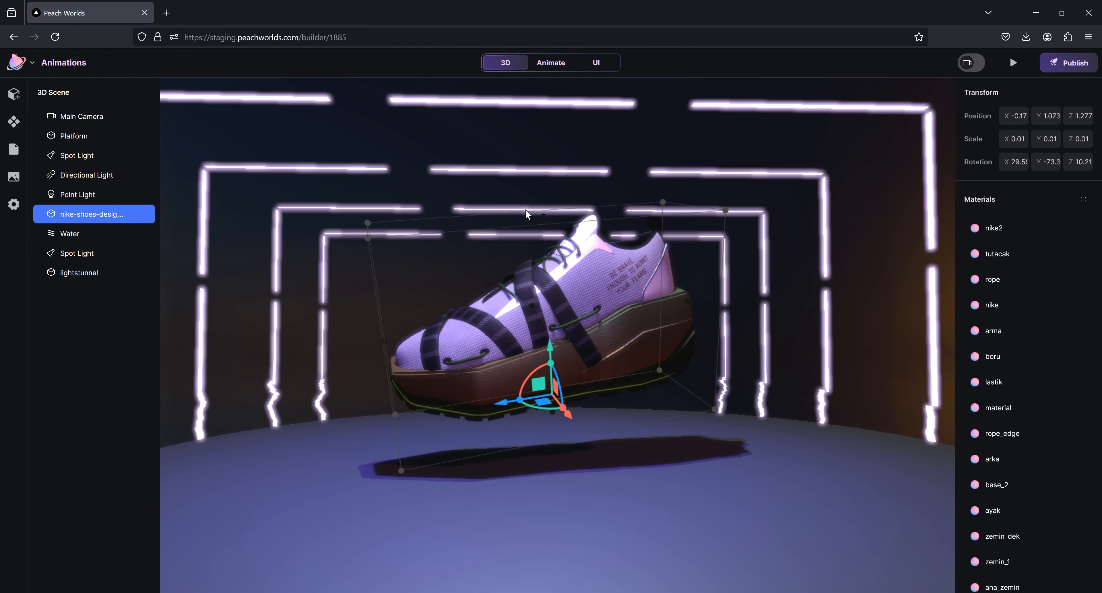
{"action": "left_click", "coordinate": [777, 171]}
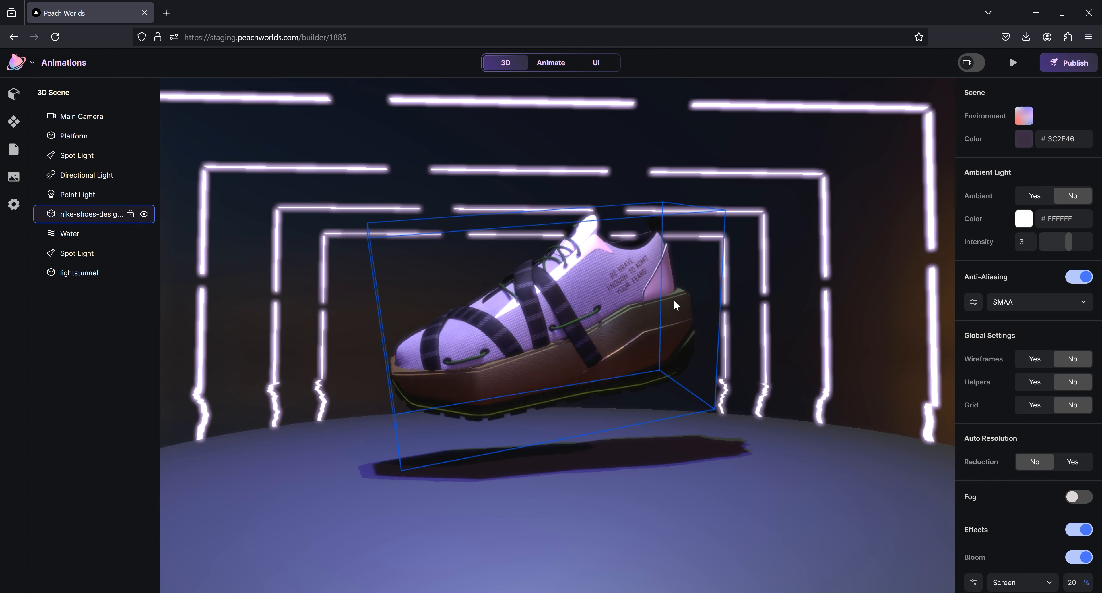
{"action": "scroll", "coordinate": [706, 300], "scroll_direction": "down", "scroll_amount": 5}
{"action": "left_click_drag", "start_coordinate": [738, 299], "coordinate": [739, 258]}
{"action": "scroll", "coordinate": [739, 257], "scroll_direction": "up", "scroll_amount": 5}
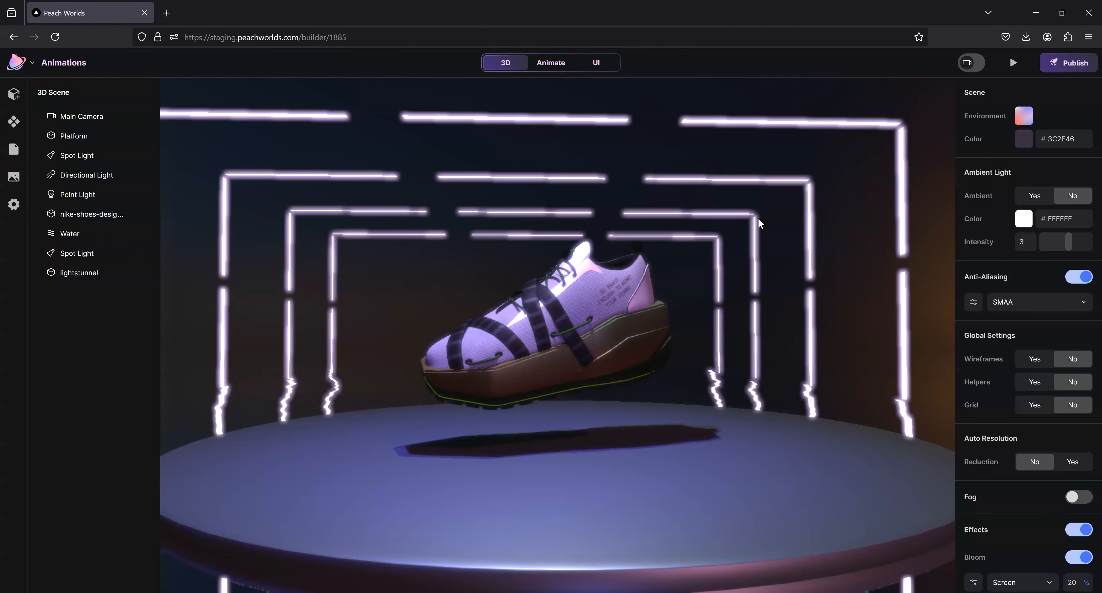
{"action": "left_click_drag", "start_coordinate": [779, 210], "coordinate": [778, 209]}
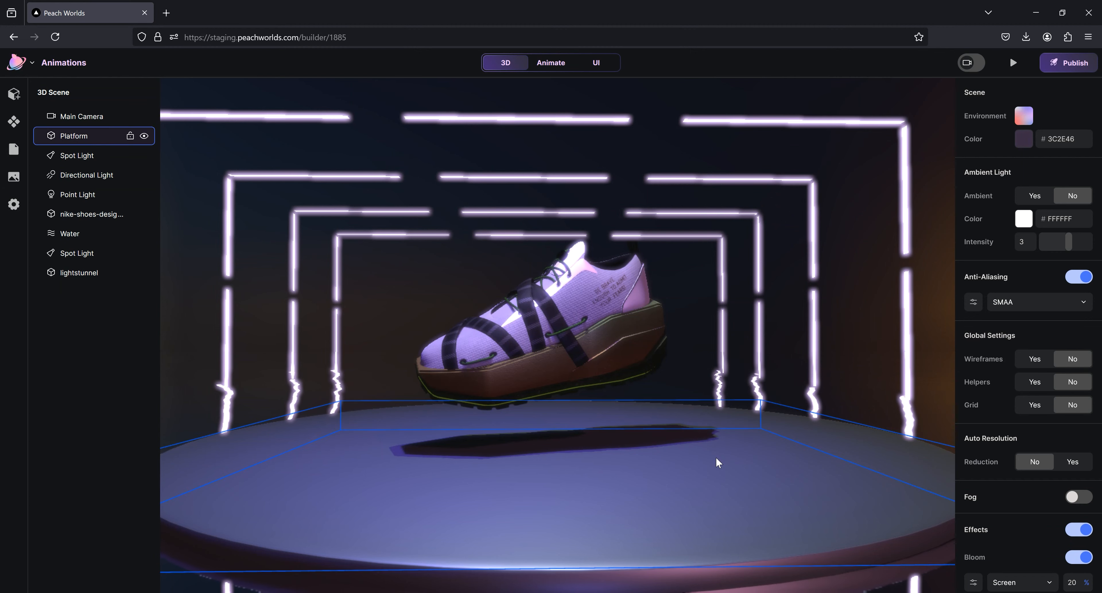
Step: Switch to the Animate workspace and try the timeline ruler in DVH units before returning it to percent
{"action": "left_click", "coordinate": [554, 64]}
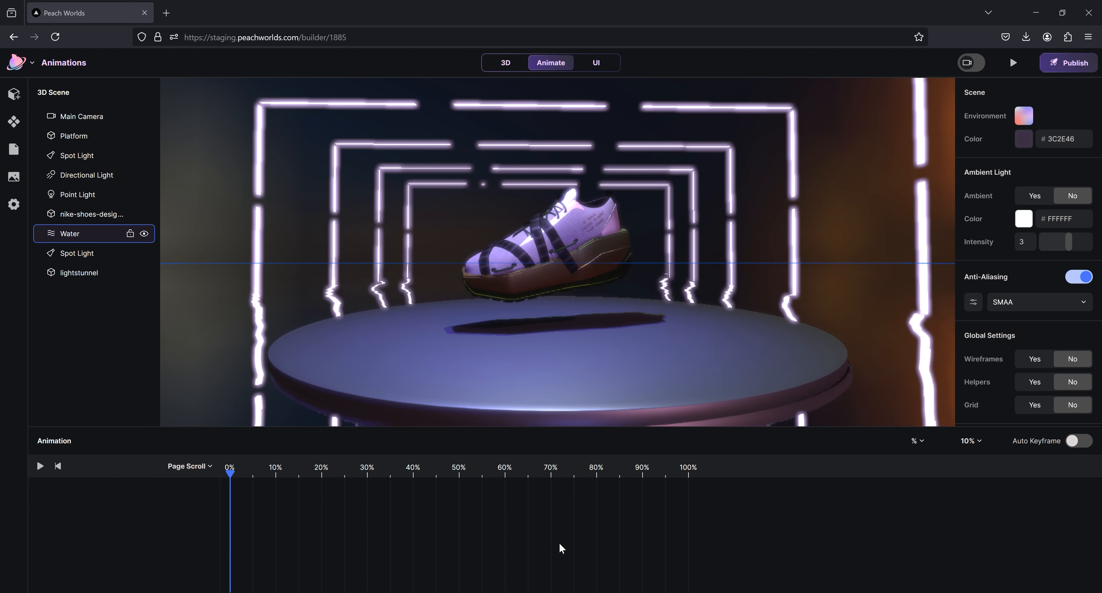
{"action": "left_click_drag", "start_coordinate": [231, 473], "coordinate": [227, 505]}
{"action": "left_click", "coordinate": [918, 441]}
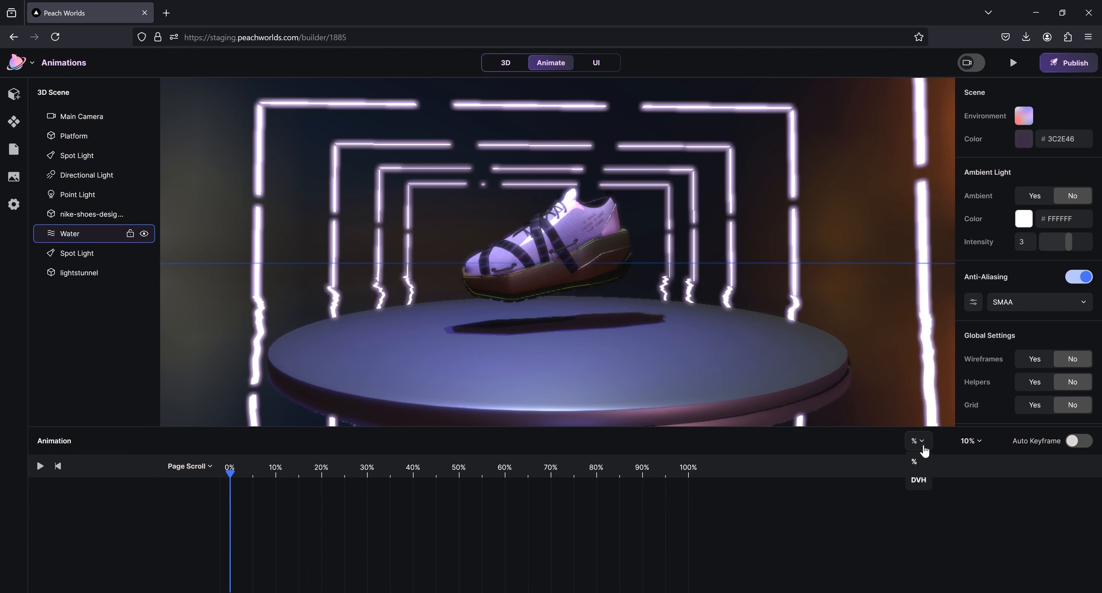
{"action": "left_click", "coordinate": [925, 478]}
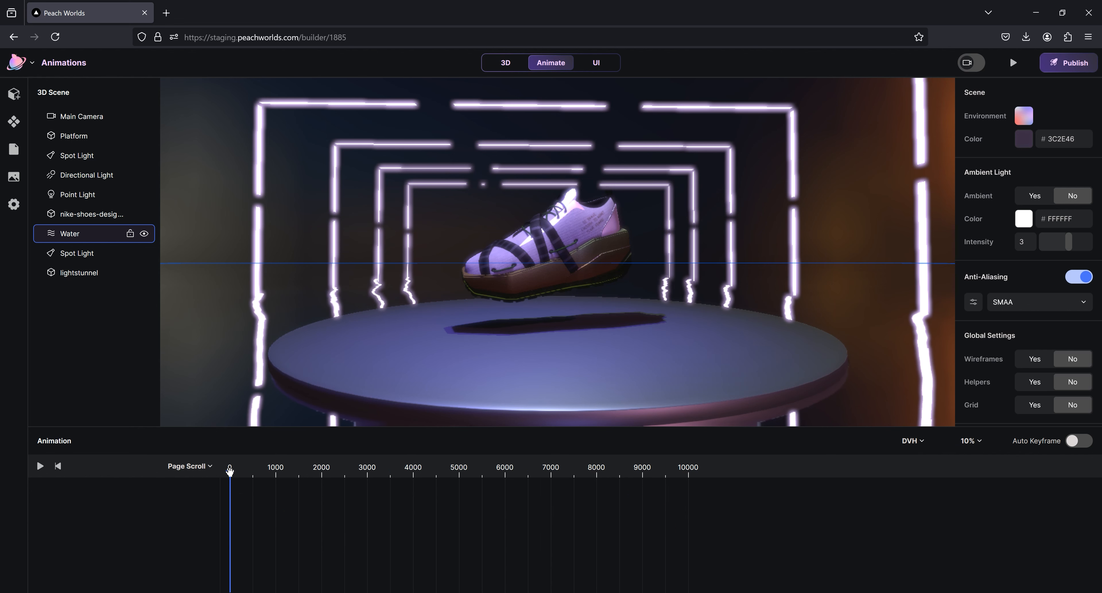
{"action": "left_click_drag", "start_coordinate": [229, 470], "coordinate": [201, 488]}
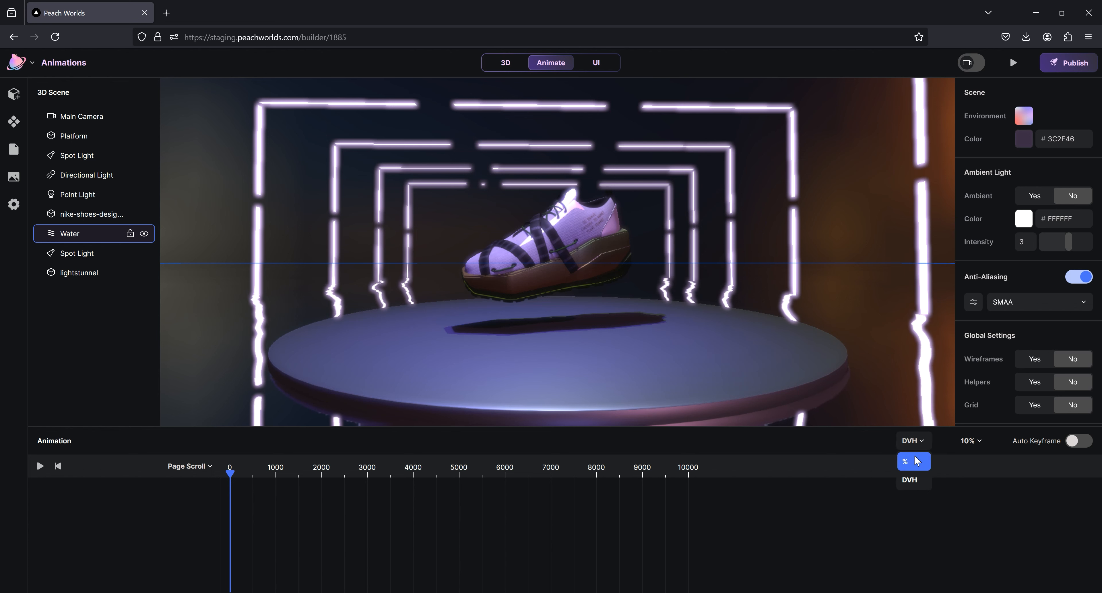
{"action": "left_click", "coordinate": [916, 462]}
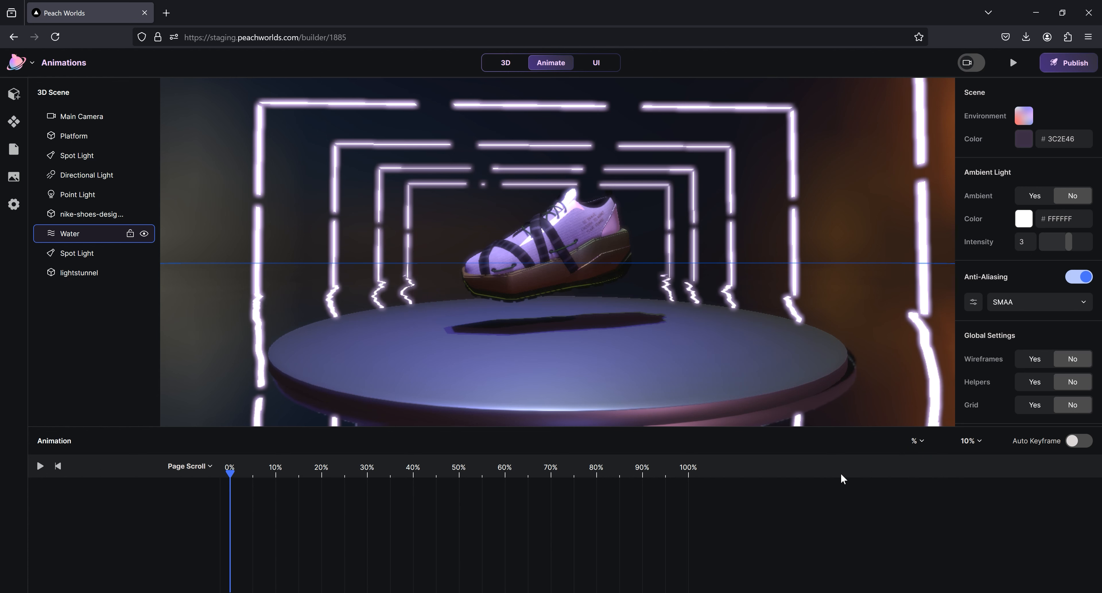
Step: View the timeline ruler at 100% and 1000% zoom, and return it to 10%
{"action": "left_click", "coordinate": [975, 445]}
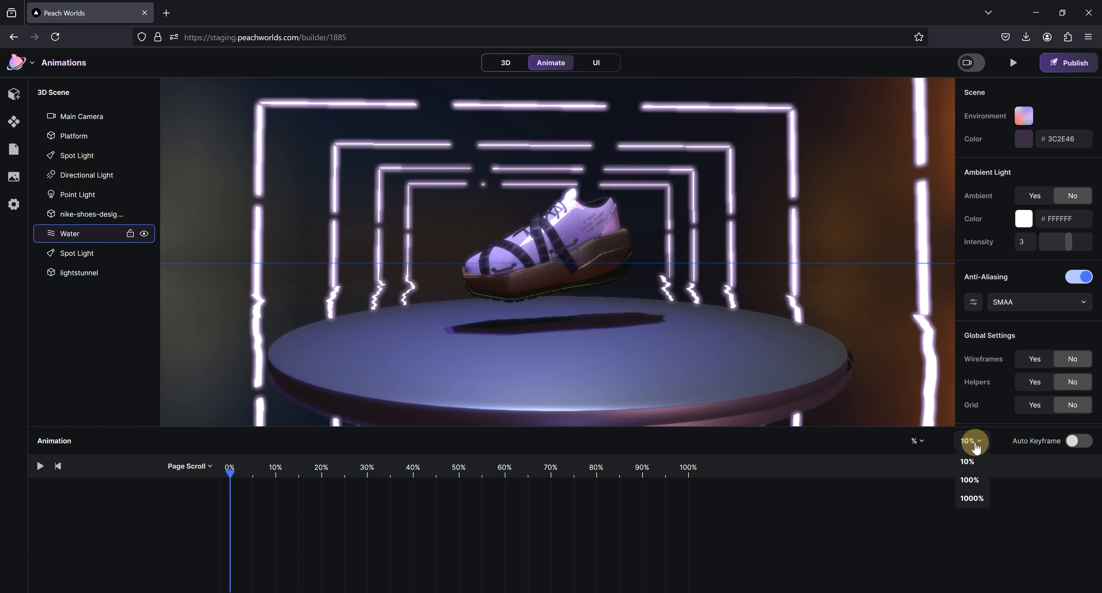
{"action": "left_click", "coordinate": [978, 480]}
{"action": "left_click", "coordinate": [981, 444]}
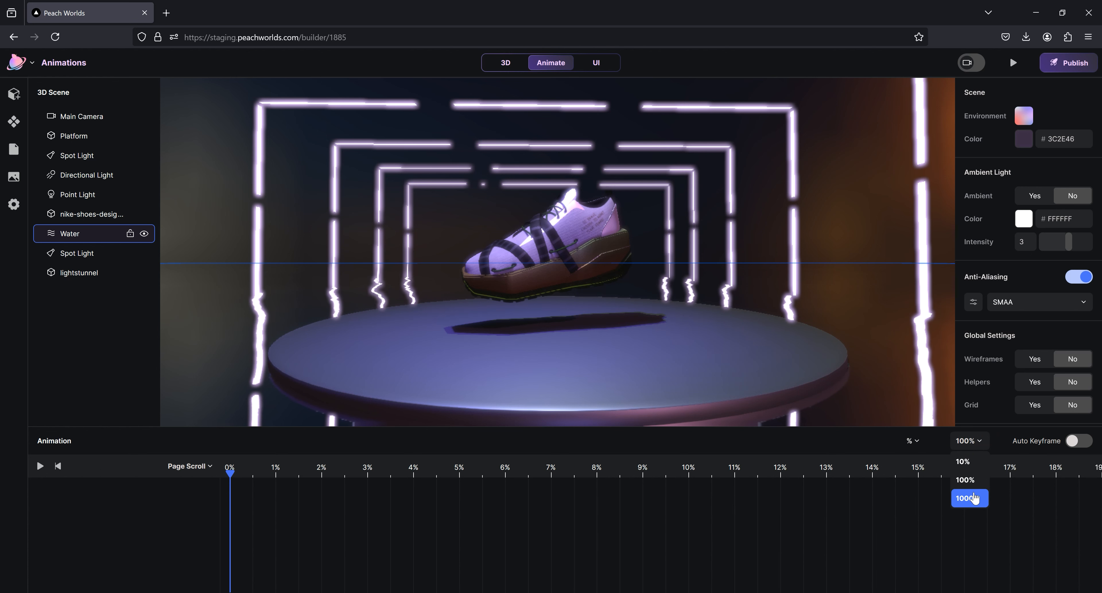
{"action": "left_click", "coordinate": [975, 498]}
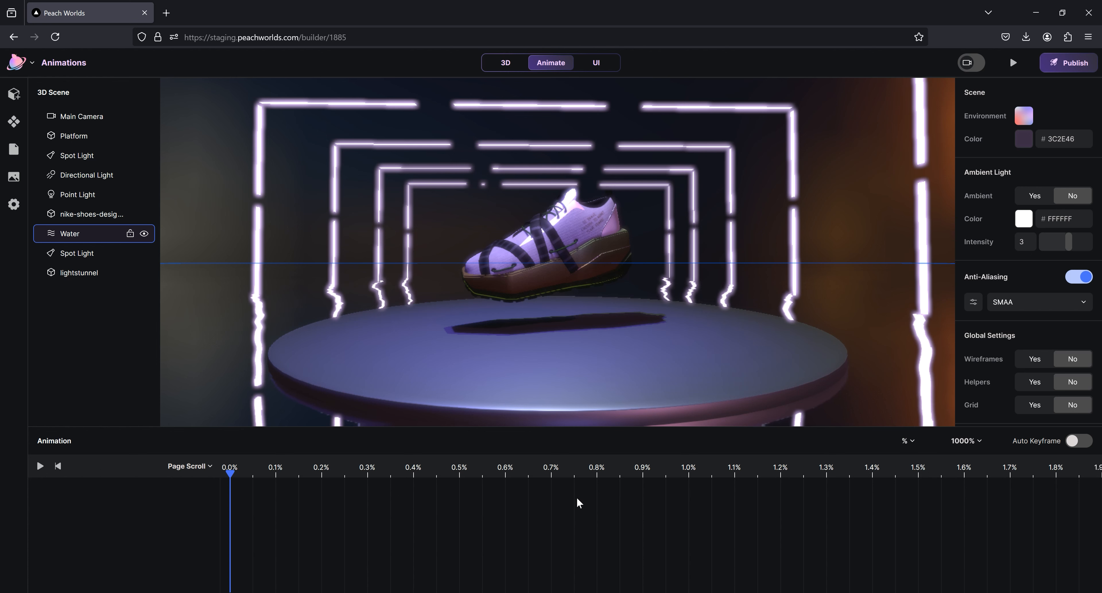
{"action": "left_click", "coordinate": [984, 444]}
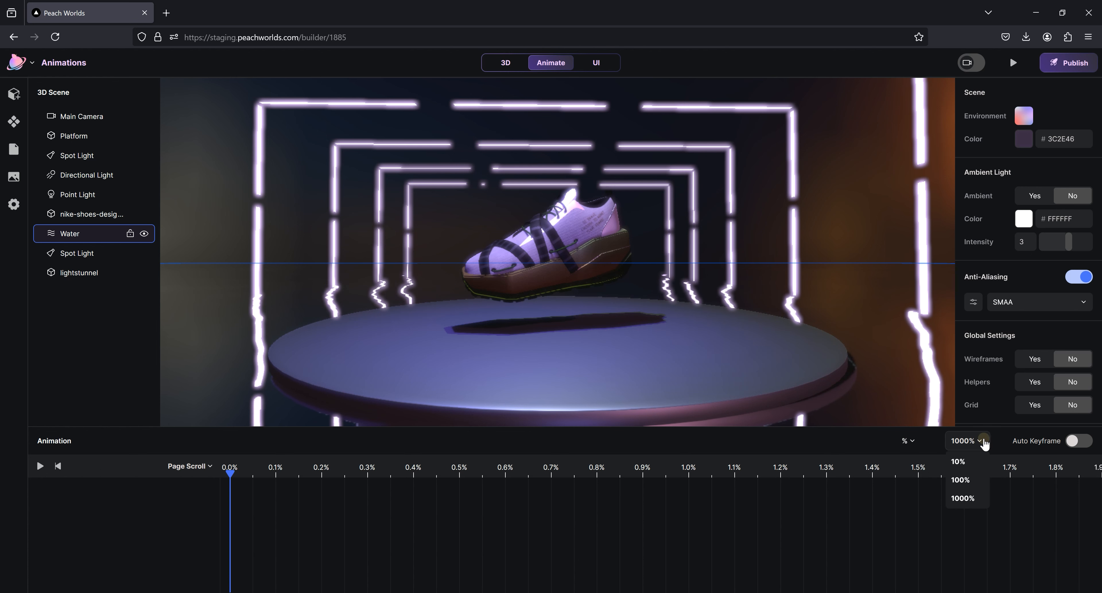
{"action": "left_click", "coordinate": [969, 463]}
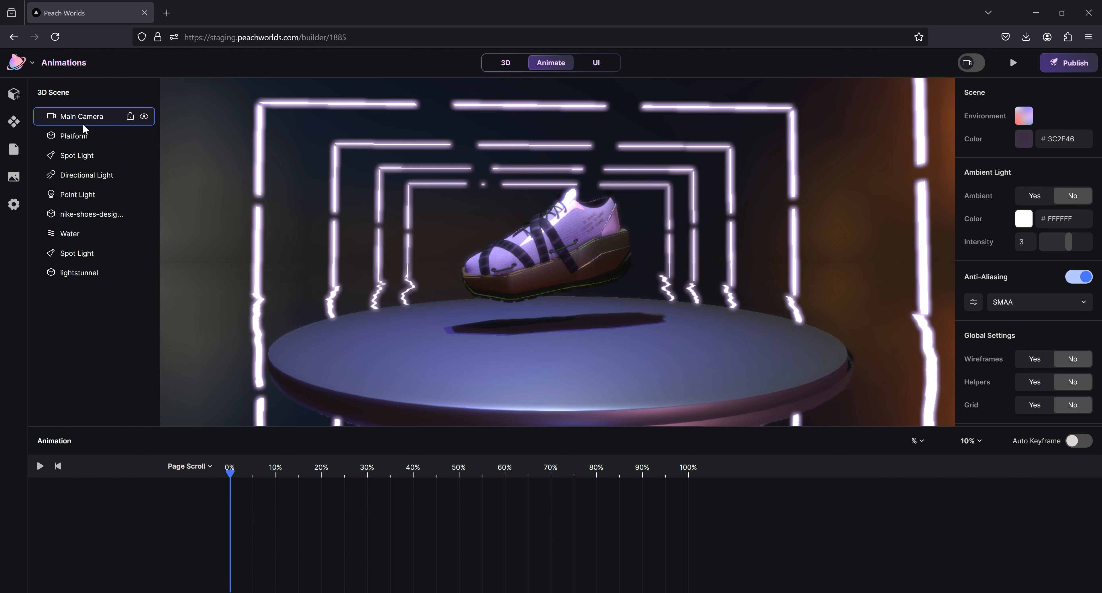
Step: Enter the Main Camera's view and set its field of view to 45
{"action": "left_click", "coordinate": [69, 119]}
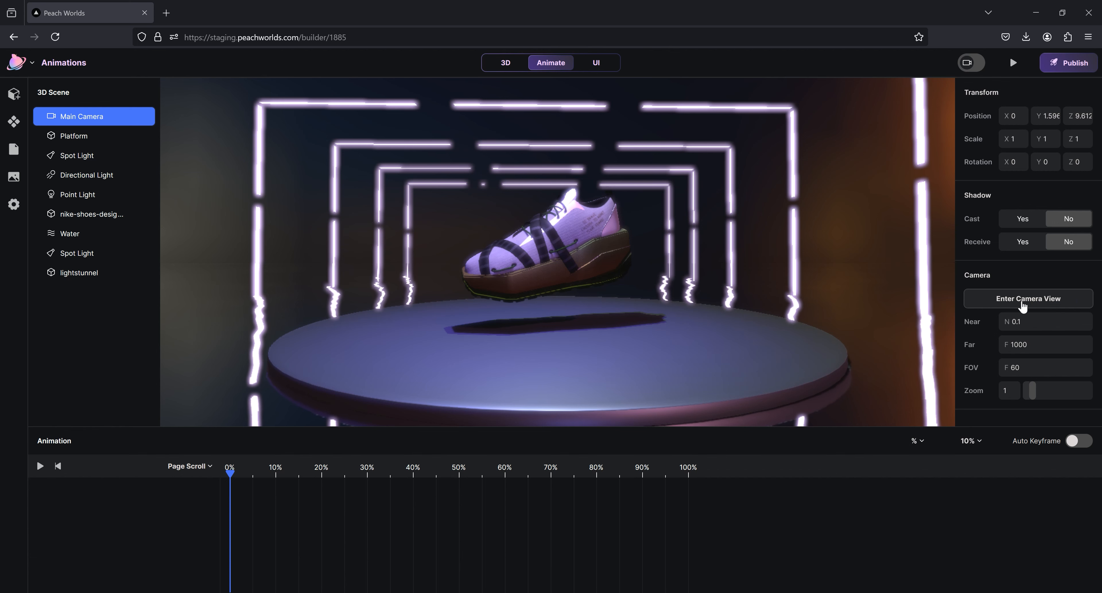
{"action": "left_click", "coordinate": [1042, 300]}
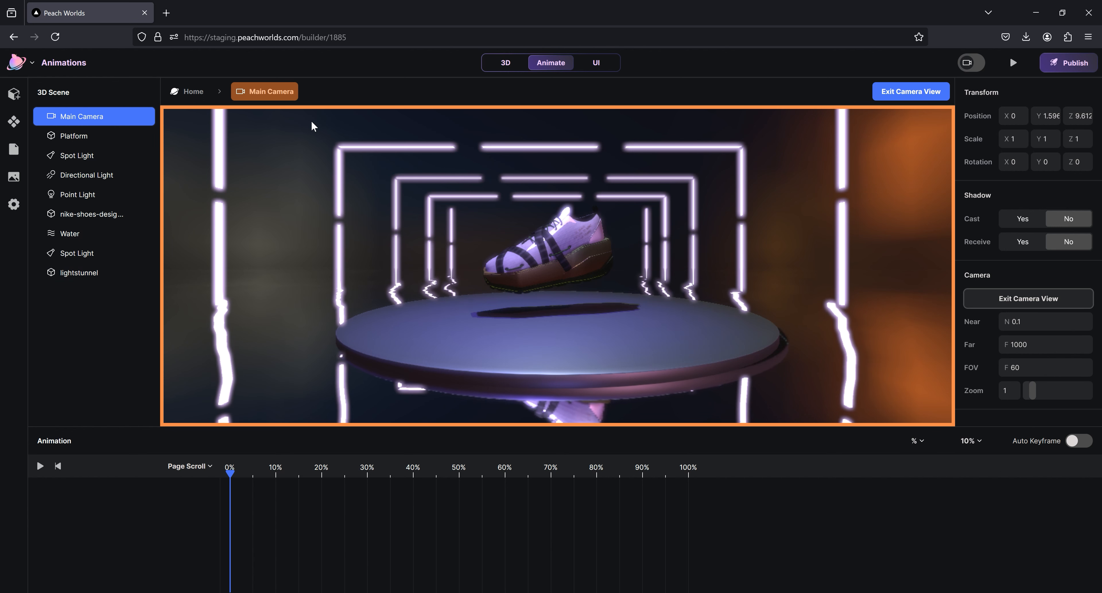
{"action": "left_click", "coordinate": [1045, 375]}
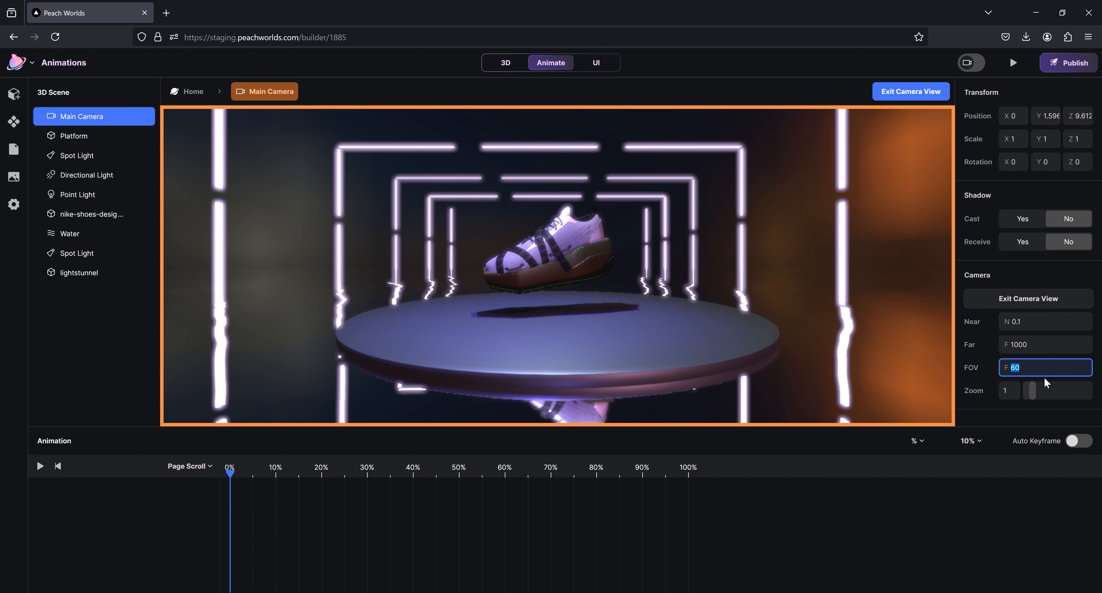
{"action": "type", "text": "45"}
{"action": "key", "text": "Return"}
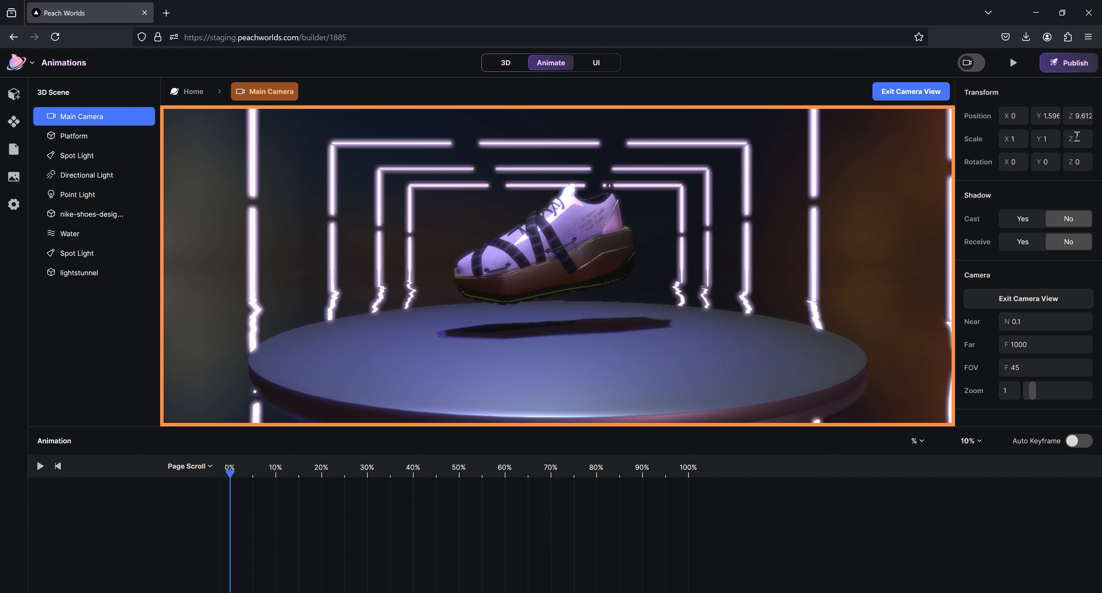
Step: Set the Main Camera's Z position to 23
{"action": "left_click", "coordinate": [1014, 116]}
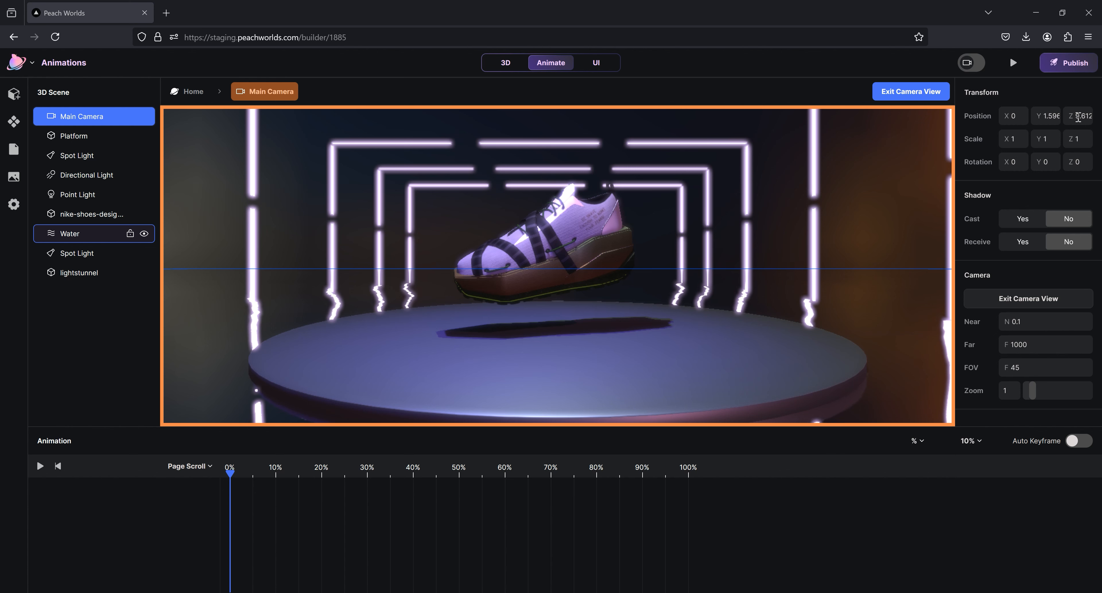
{"action": "left_click", "coordinate": [1076, 116]}
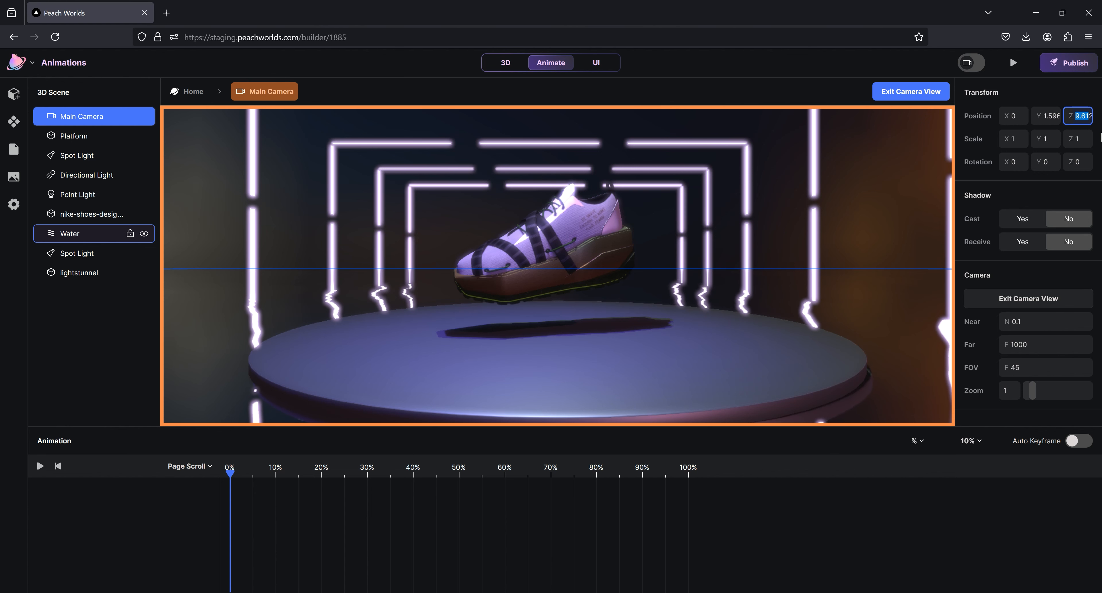
{"action": "key", "text": "ctrl+a"}
{"action": "type", "text": "23"}
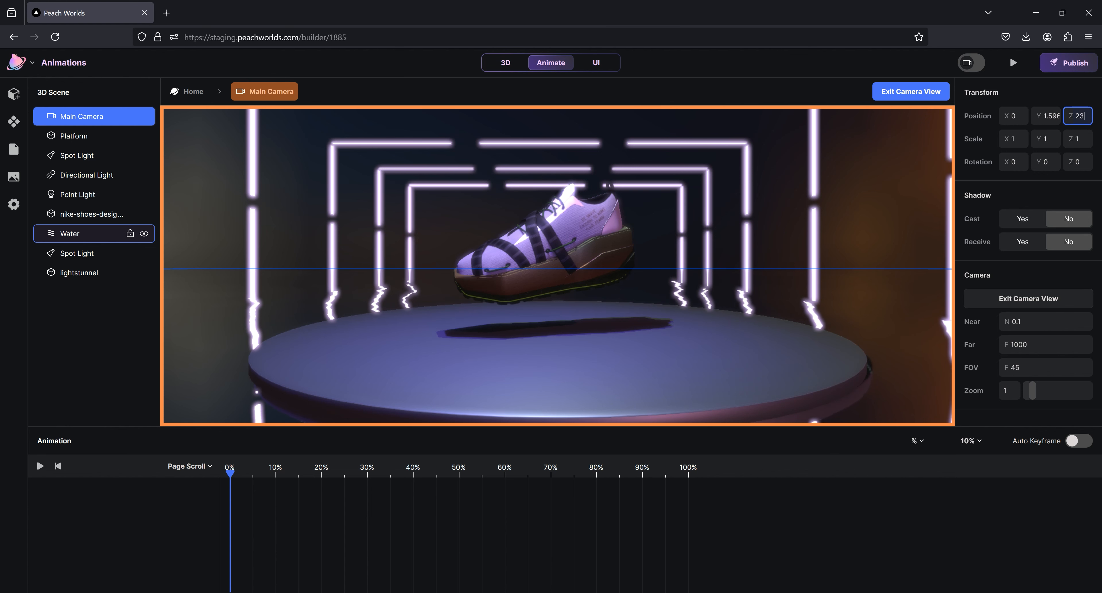
{"action": "key", "text": "Return"}
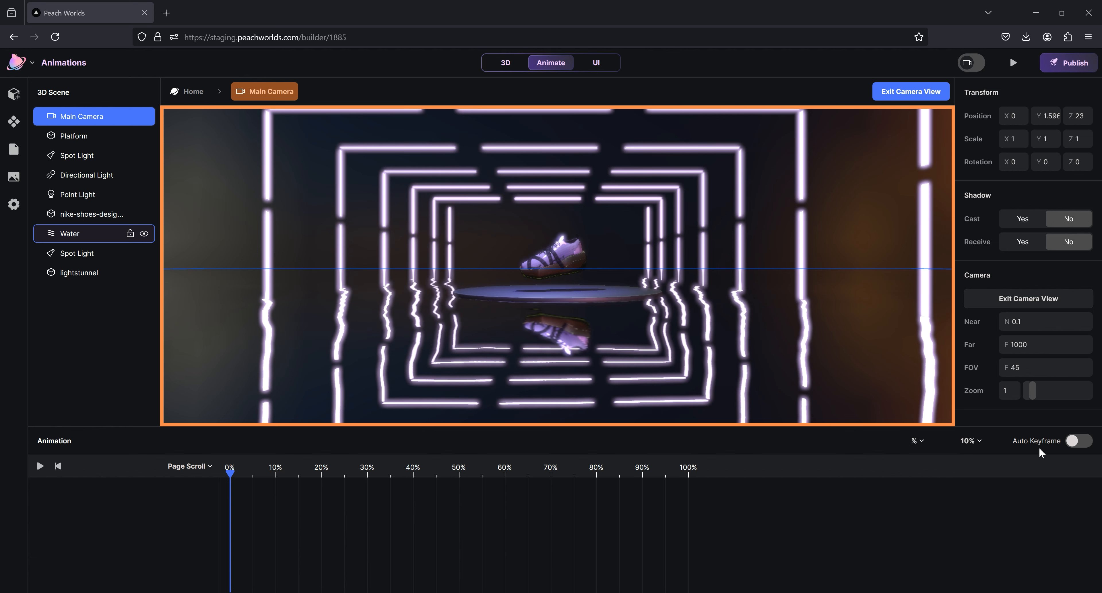
Step: Enable Auto Keyframe and record the Main Camera's position with Z at 23 as keyframes at 0% of the page scroll
{"action": "left_click", "coordinate": [1079, 441]}
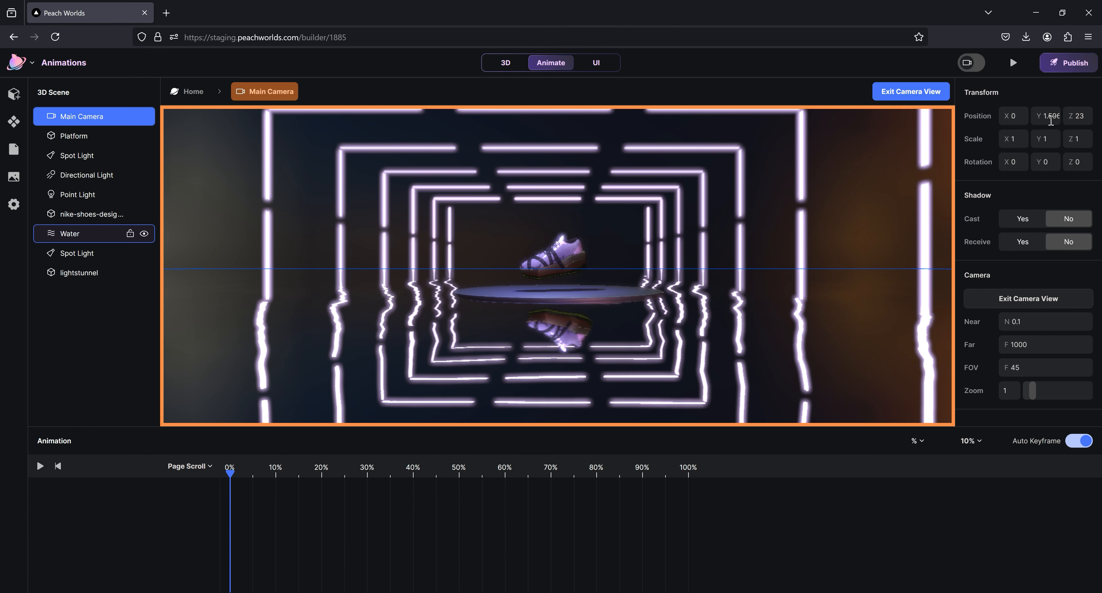
{"action": "left_click", "coordinate": [1074, 120]}
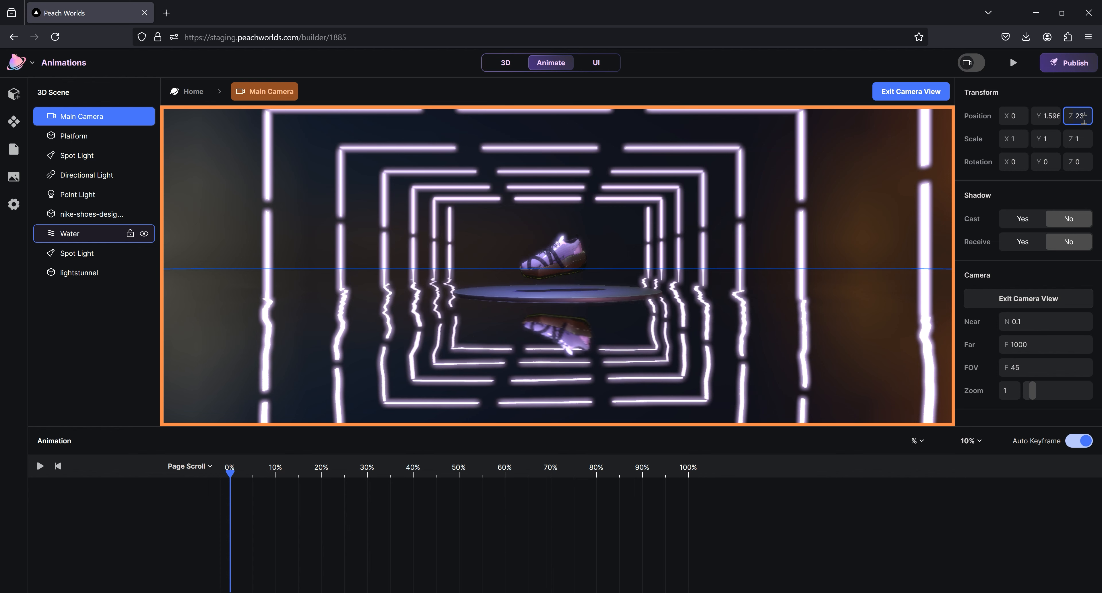
{"action": "left_click", "coordinate": [1079, 120]}
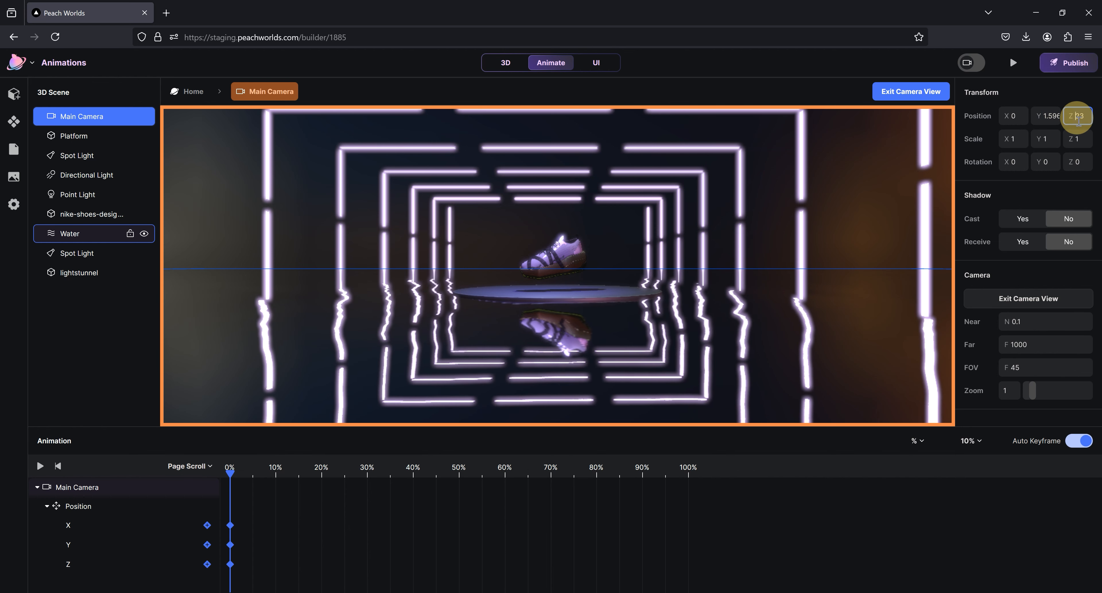
{"action": "left_click", "coordinate": [1079, 117]}
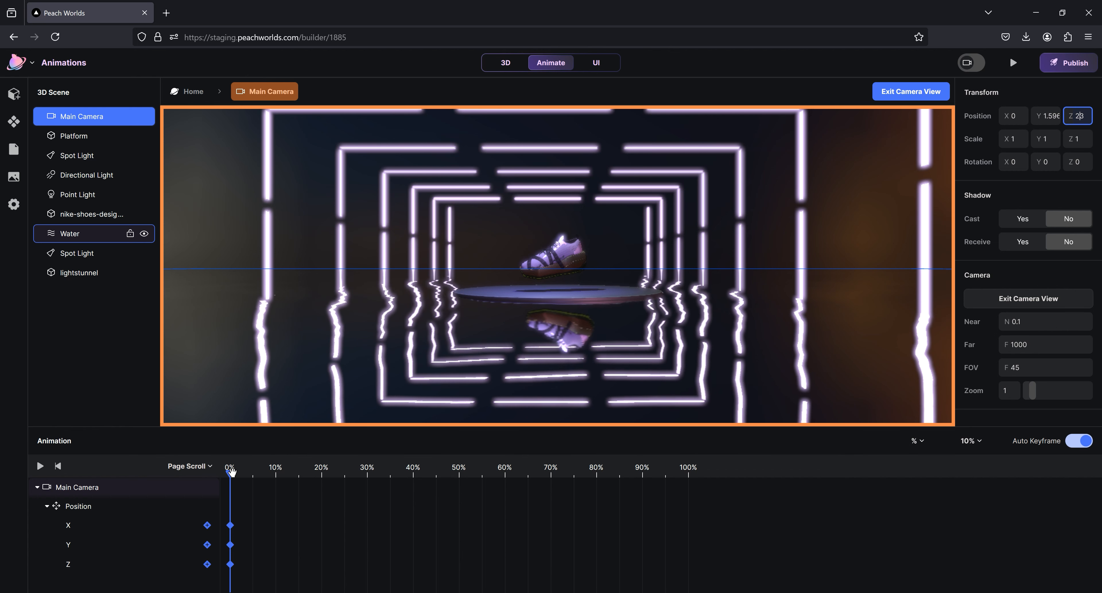
Step: Keyframe the Main Camera's position at 30% of the page scroll, trying Z at 9 and settling on 8
{"action": "left_click_drag", "start_coordinate": [230, 471], "coordinate": [369, 489]}
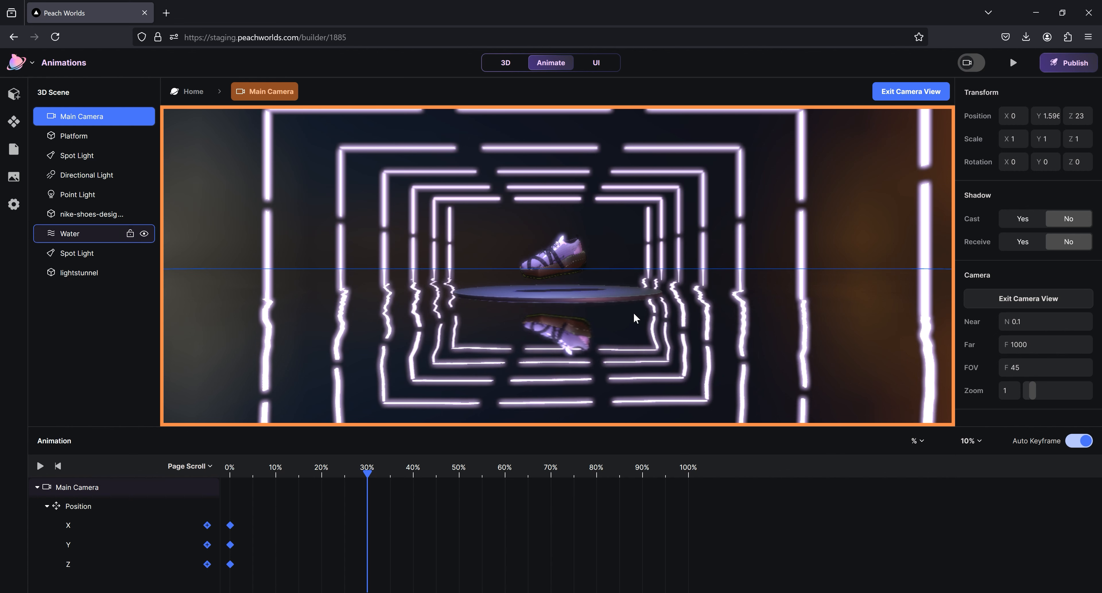
{"action": "left_click", "coordinate": [1076, 119]}
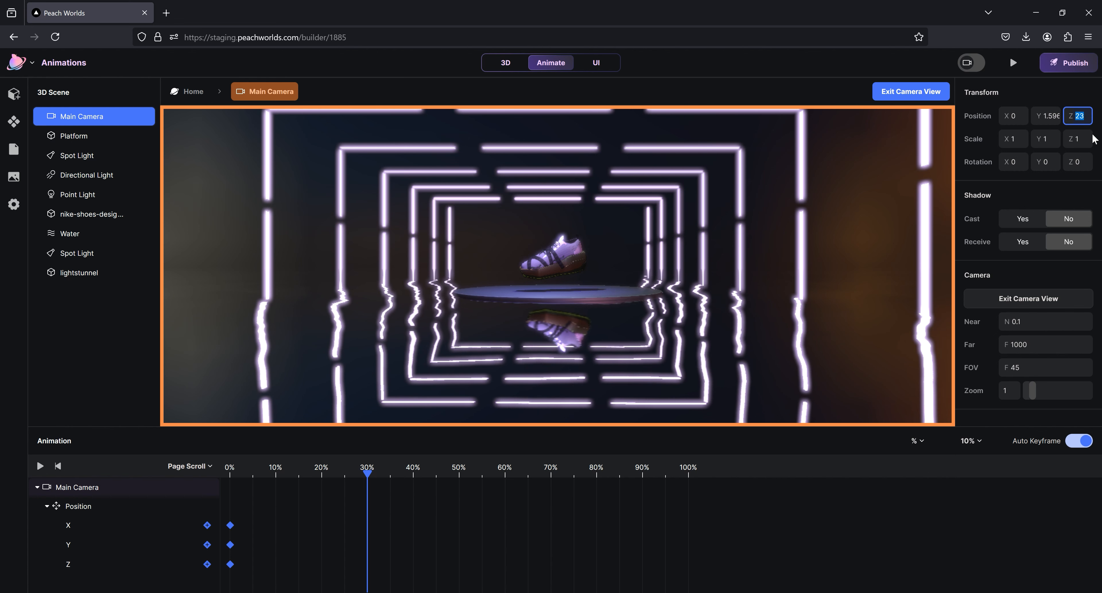
{"action": "type", "text": "9"}
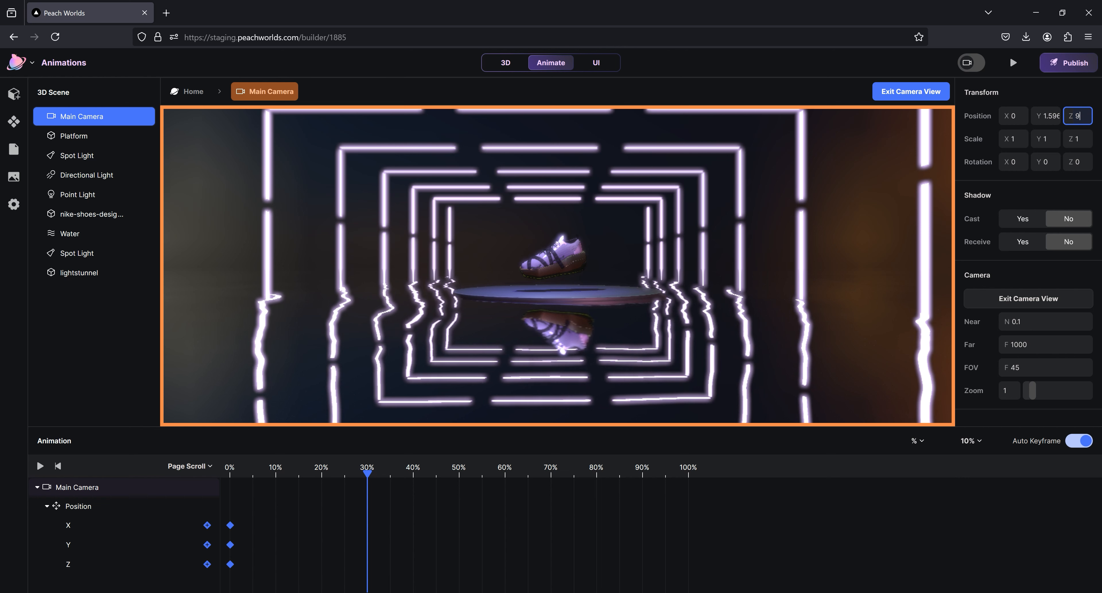
{"action": "key", "text": "Return"}
{"action": "left_click", "coordinate": [1079, 118]}
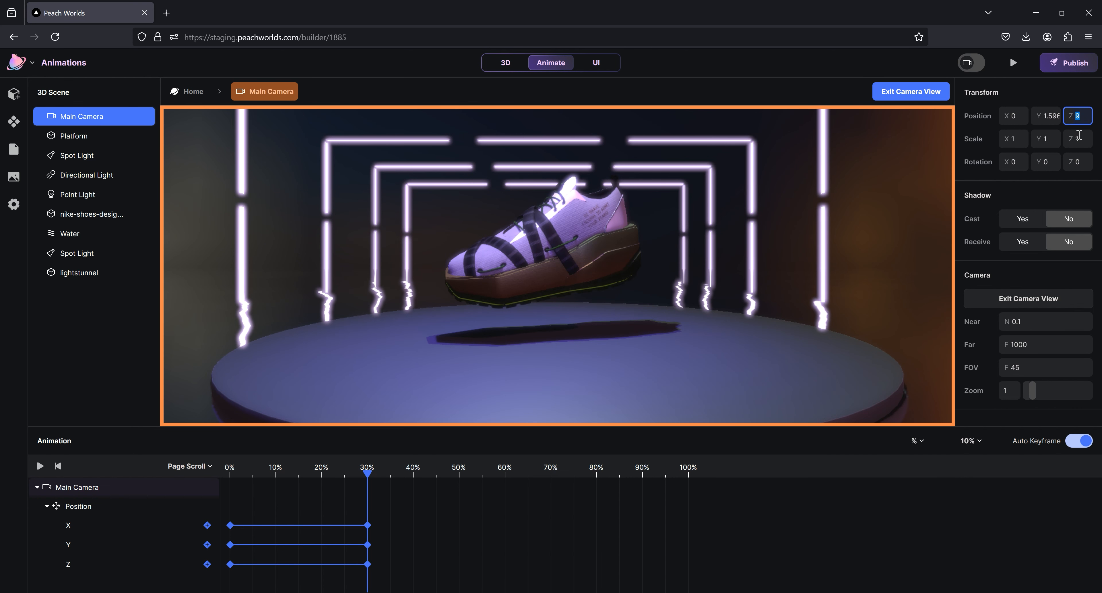
{"action": "type", "text": "8"}
{"action": "key", "text": "Return"}
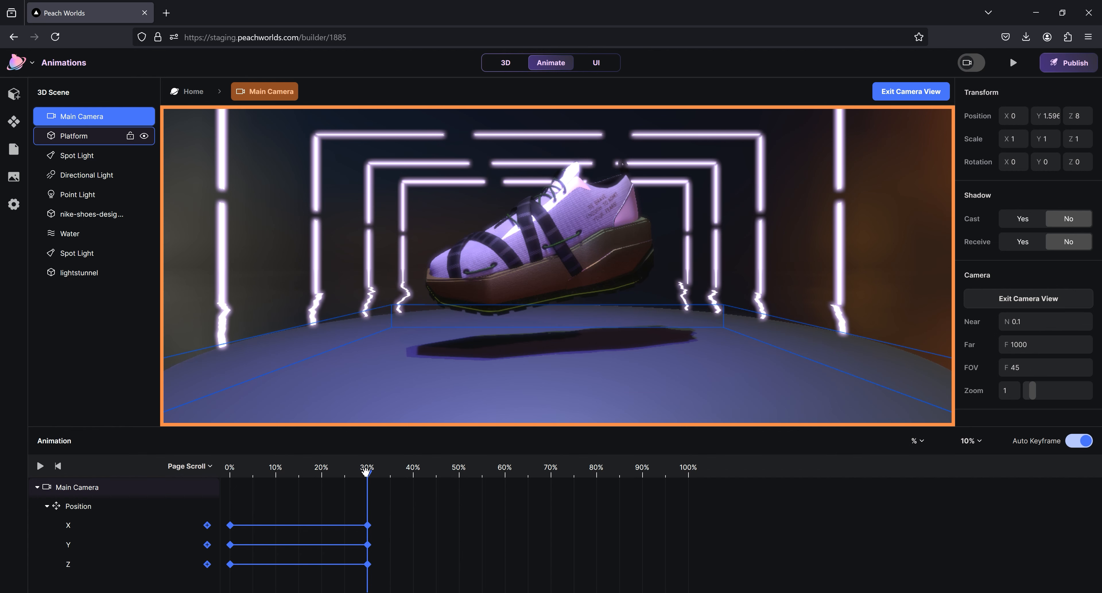
Step: Preview the page, return to the animation timeline and scrub the camera move around the 30% keyframes
{"action": "mouse_move", "coordinate": [369, 472]}
{"action": "left_mouse_down"}
{"action": "mouse_move", "coordinate": [243, 474]}
{"action": "mouse_move", "coordinate": [367, 460]}
{"action": "mouse_move", "coordinate": [218, 468]}
{"action": "mouse_move", "coordinate": [368, 461]}
{"action": "left_mouse_up"}
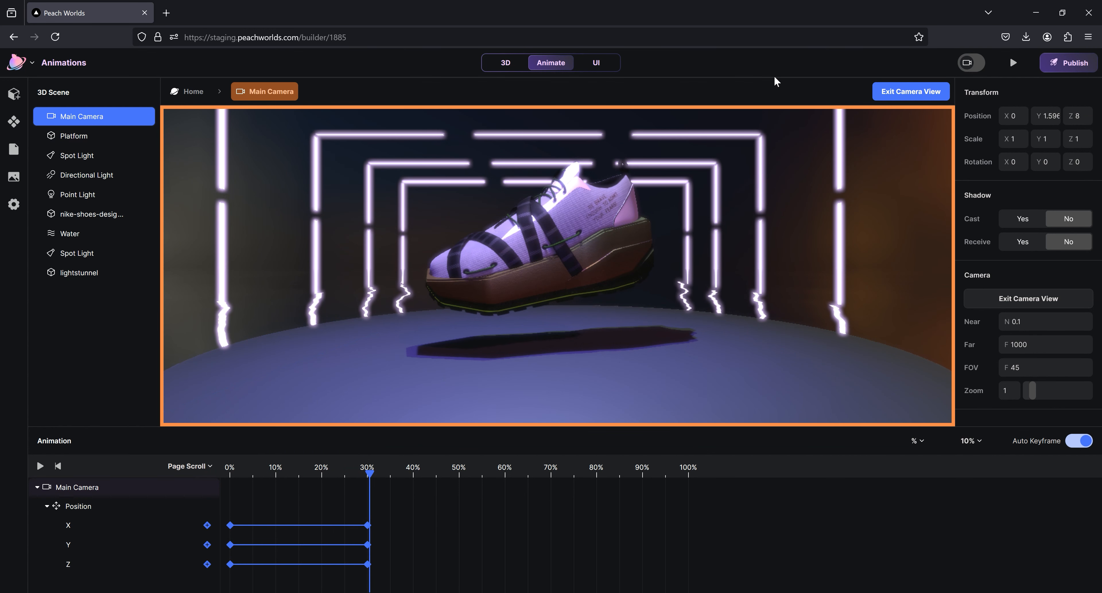
{"action": "left_click", "coordinate": [1014, 63]}
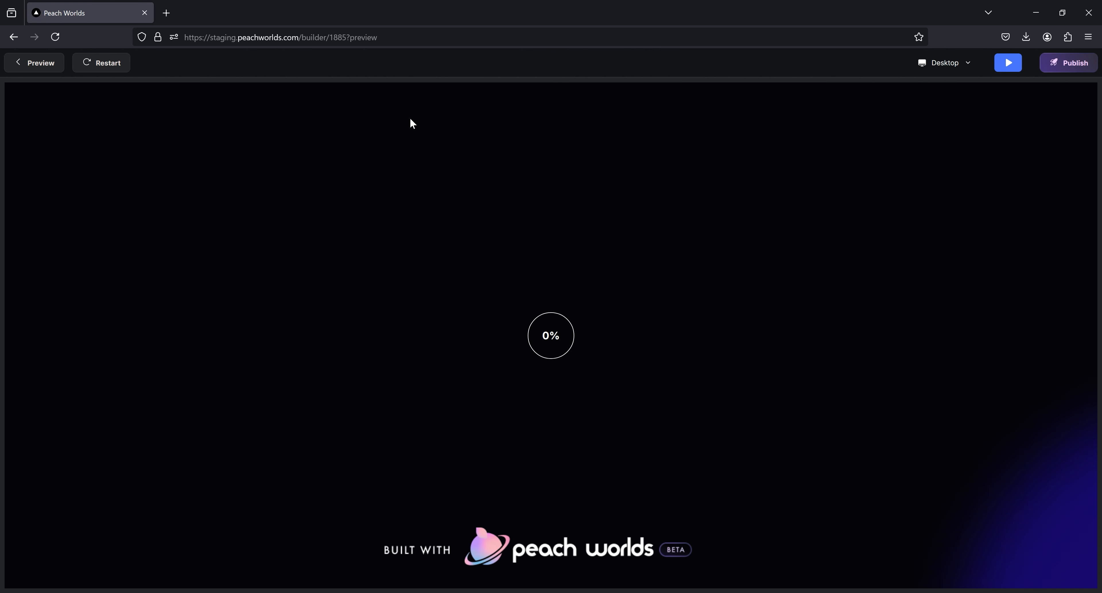
{"action": "left_click", "coordinate": [185, 177]}
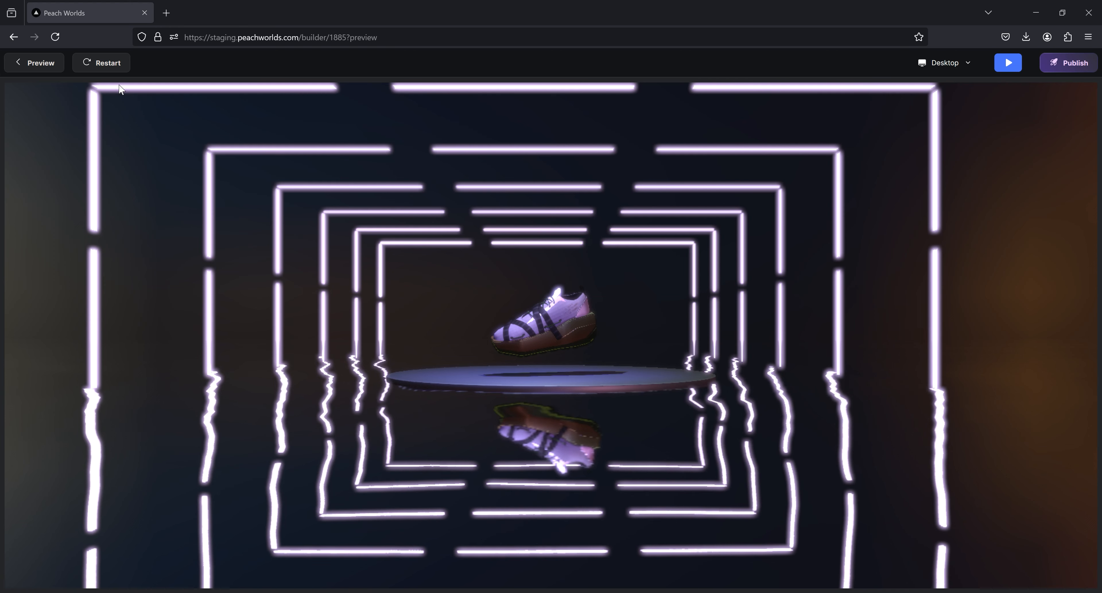
{"action": "left_click", "coordinate": [43, 64]}
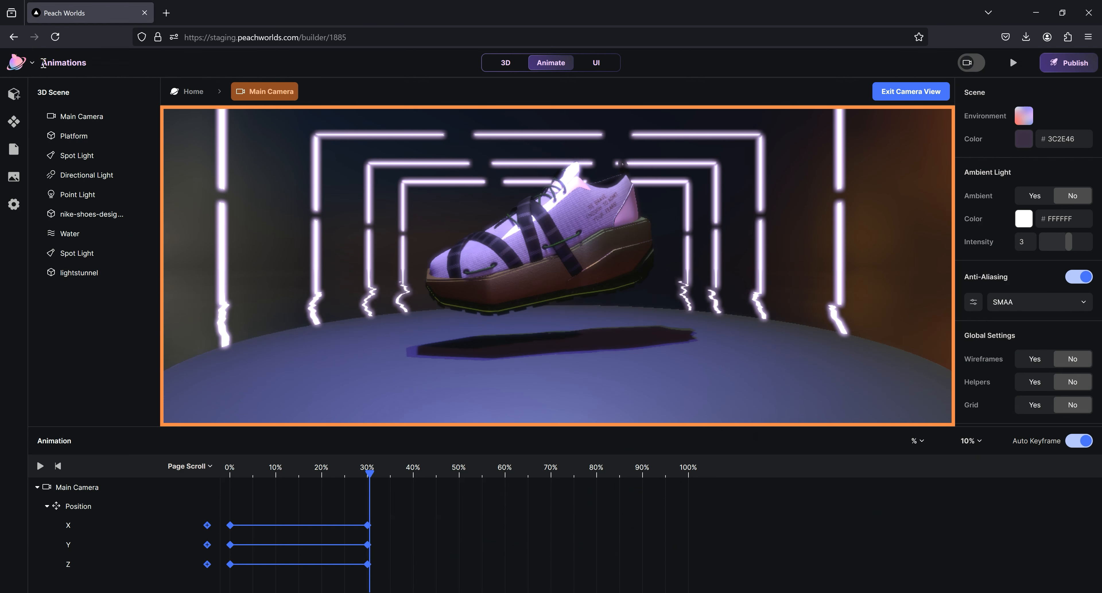
{"action": "mouse_move", "coordinate": [367, 475]}
{"action": "left_mouse_down"}
{"action": "mouse_move", "coordinate": [239, 475]}
{"action": "mouse_move", "coordinate": [362, 472]}
{"action": "left_mouse_up"}
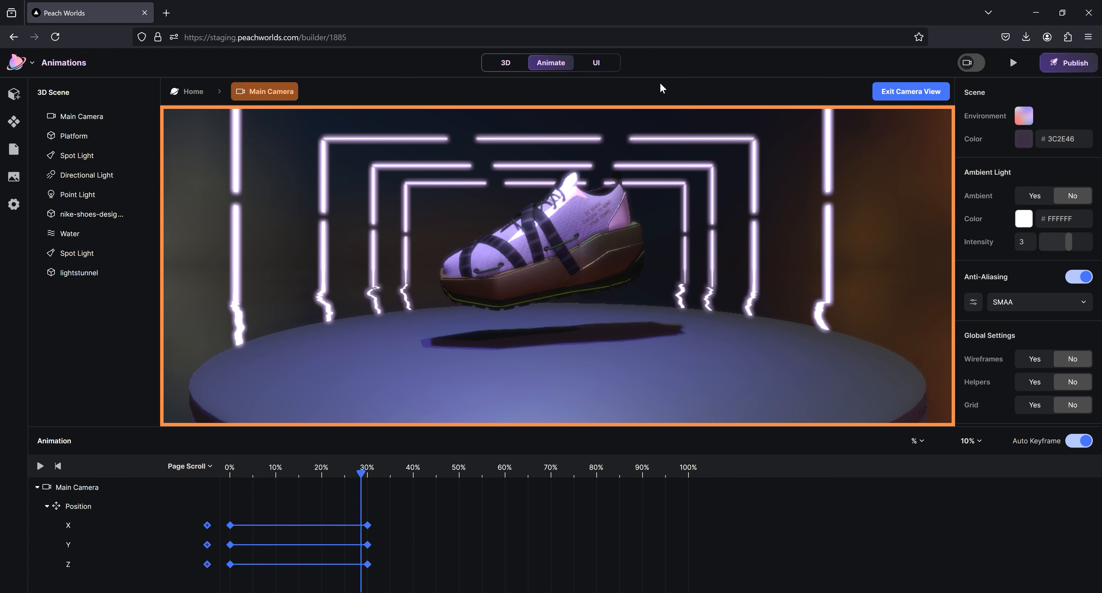
Step: Add a basic Block element to the page's UI layout
{"action": "left_click", "coordinate": [596, 65]}
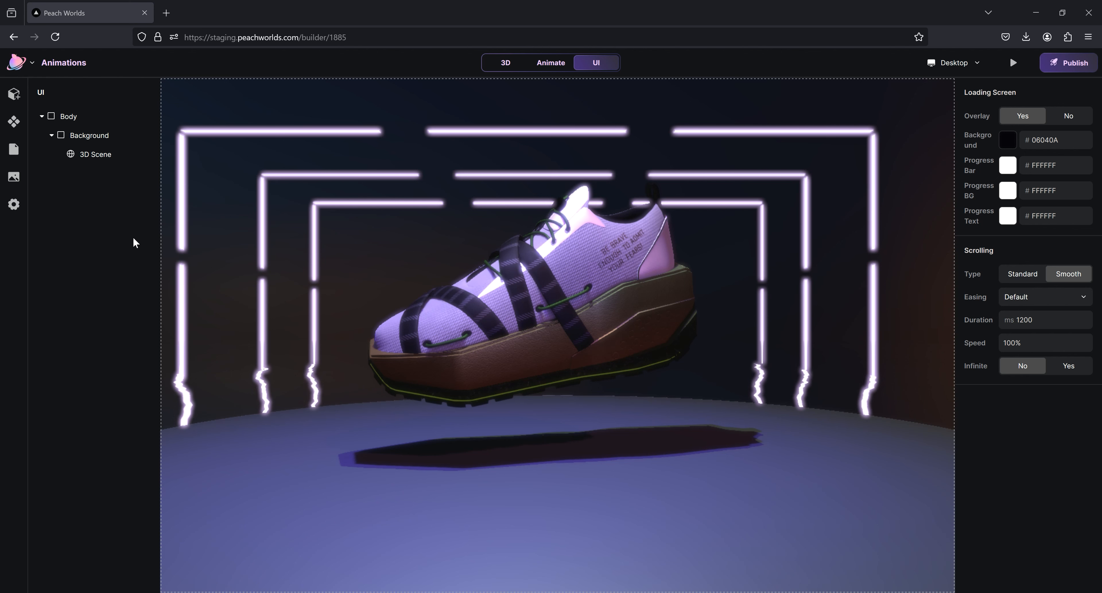
{"action": "left_click", "coordinate": [14, 95]}
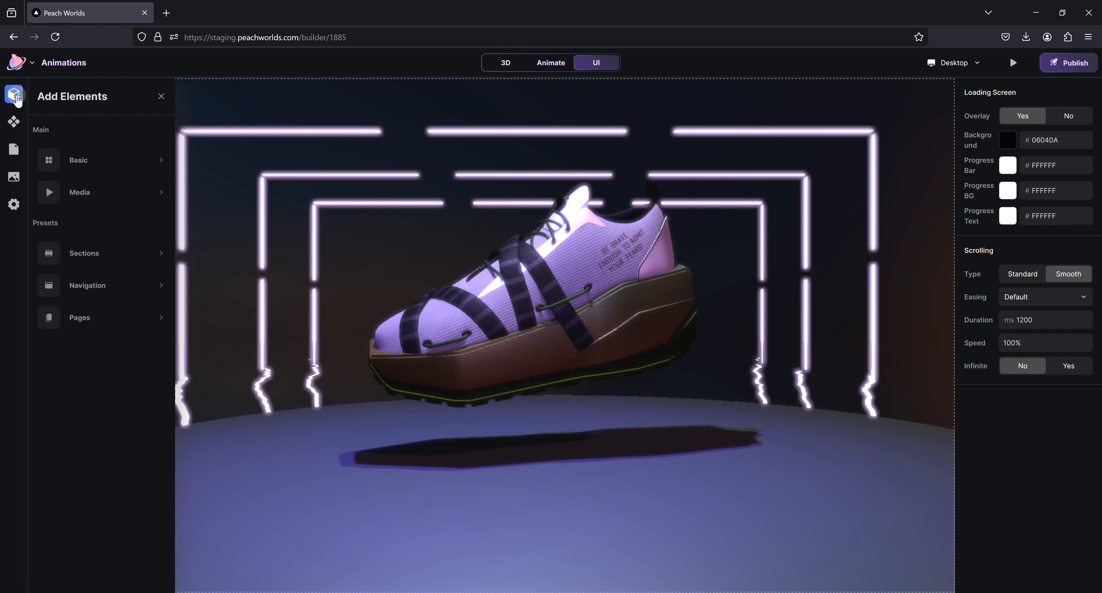
{"action": "left_click", "coordinate": [71, 159]}
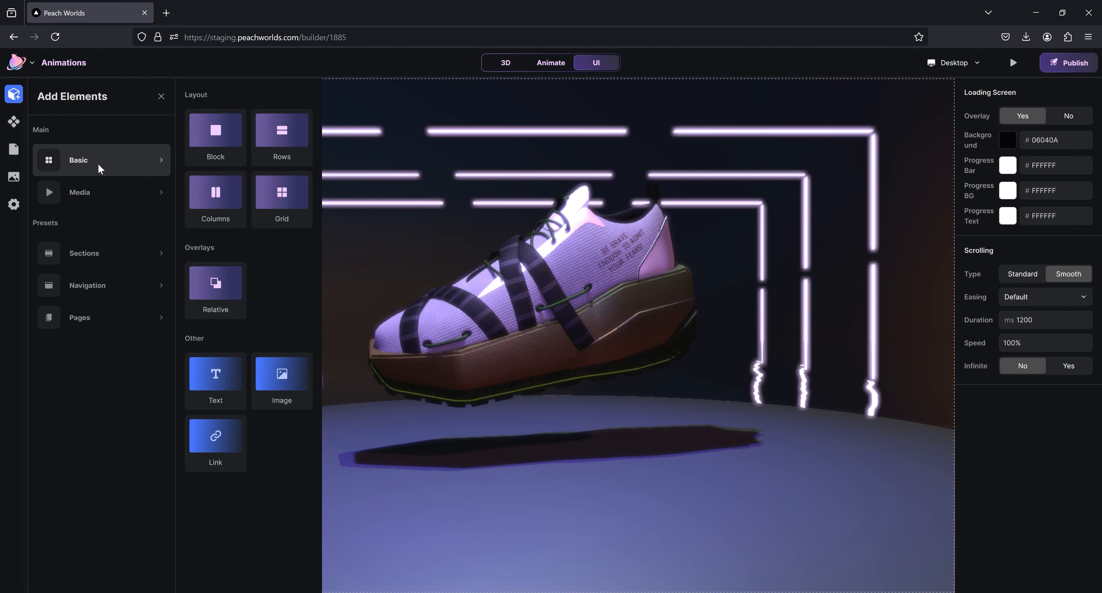
{"action": "left_click", "coordinate": [216, 146]}
{"action": "left_click", "coordinate": [161, 96]}
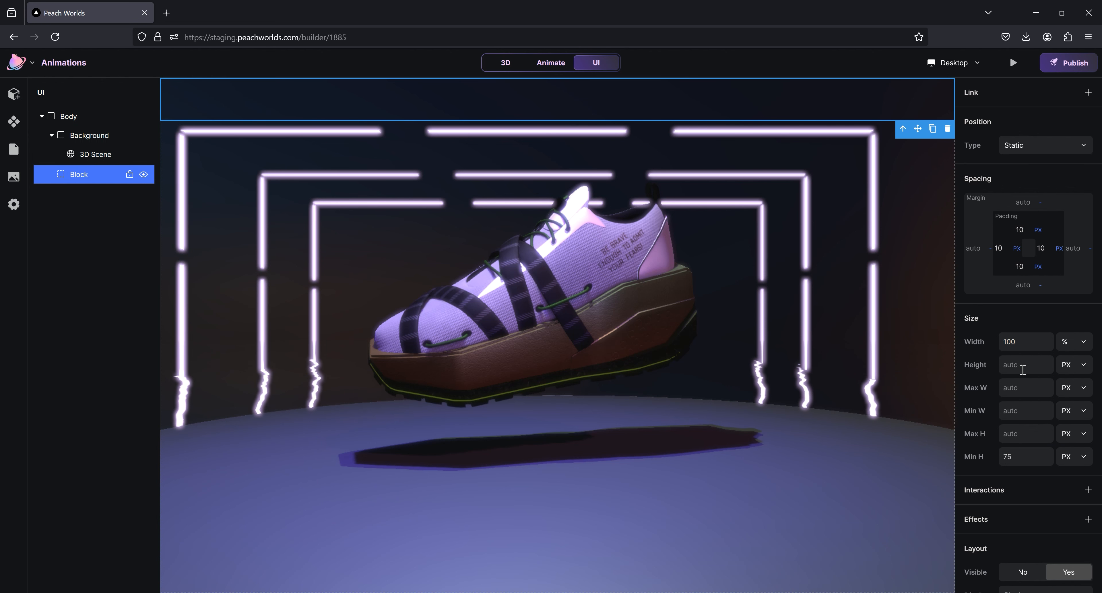
Step: Set the Block's height to 3000 px and preview the scrollable page
{"action": "left_click", "coordinate": [1036, 370]}
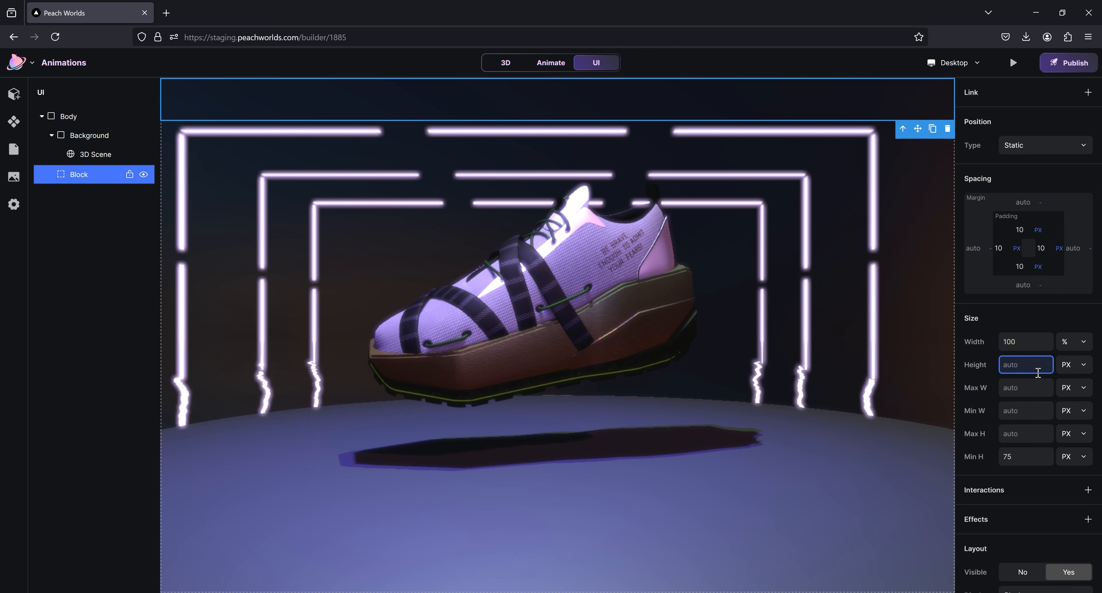
{"action": "key", "text": "Return"}
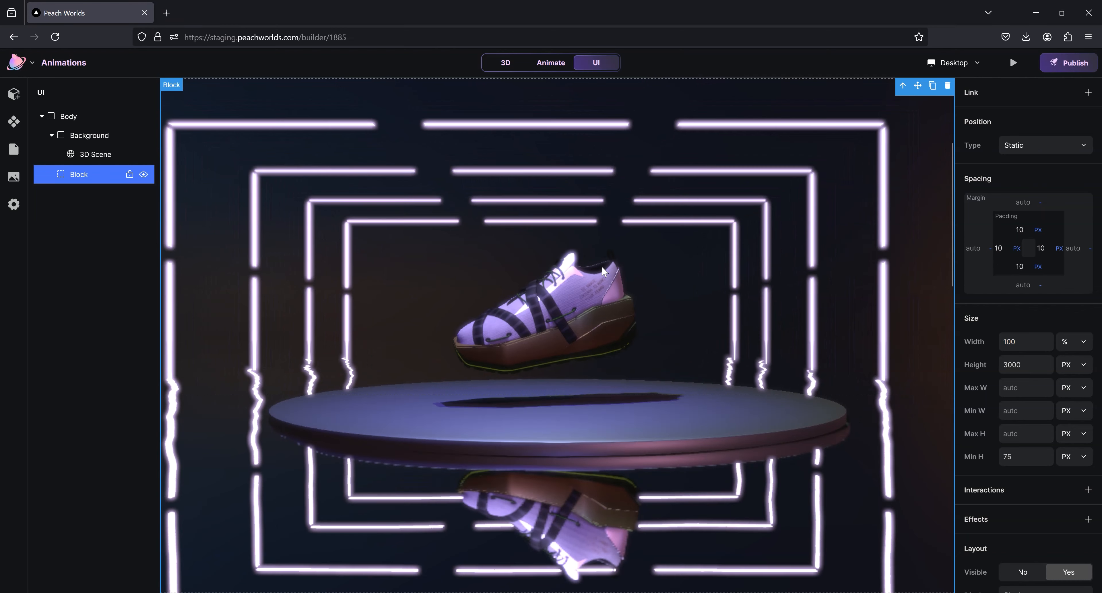
{"action": "key", "text": "Delete"}
{"action": "key", "text": "ctrl+z"}
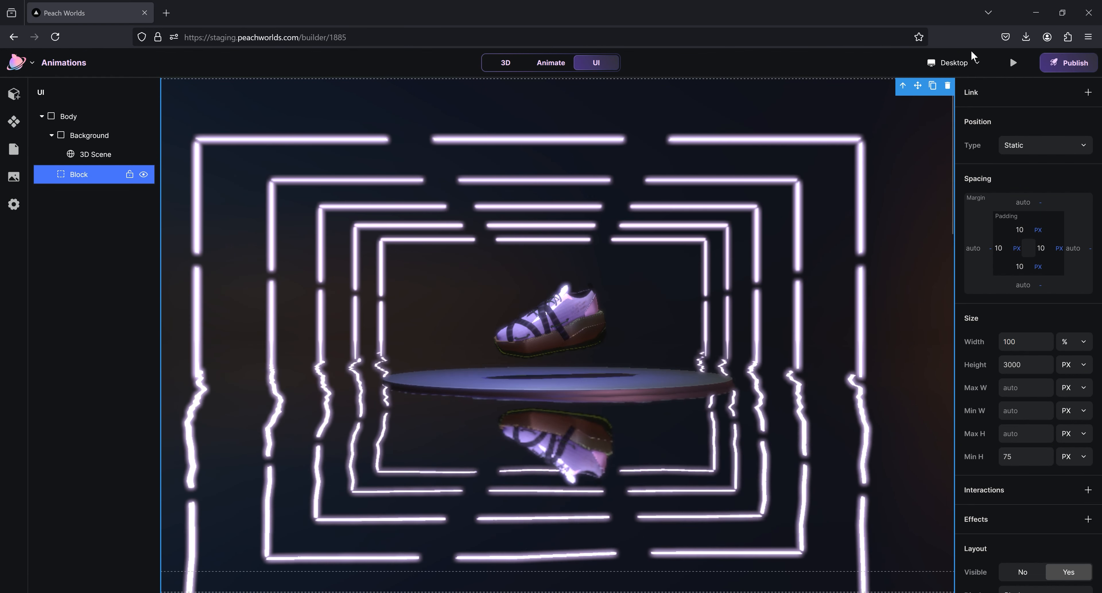
{"action": "left_click", "coordinate": [1013, 65]}
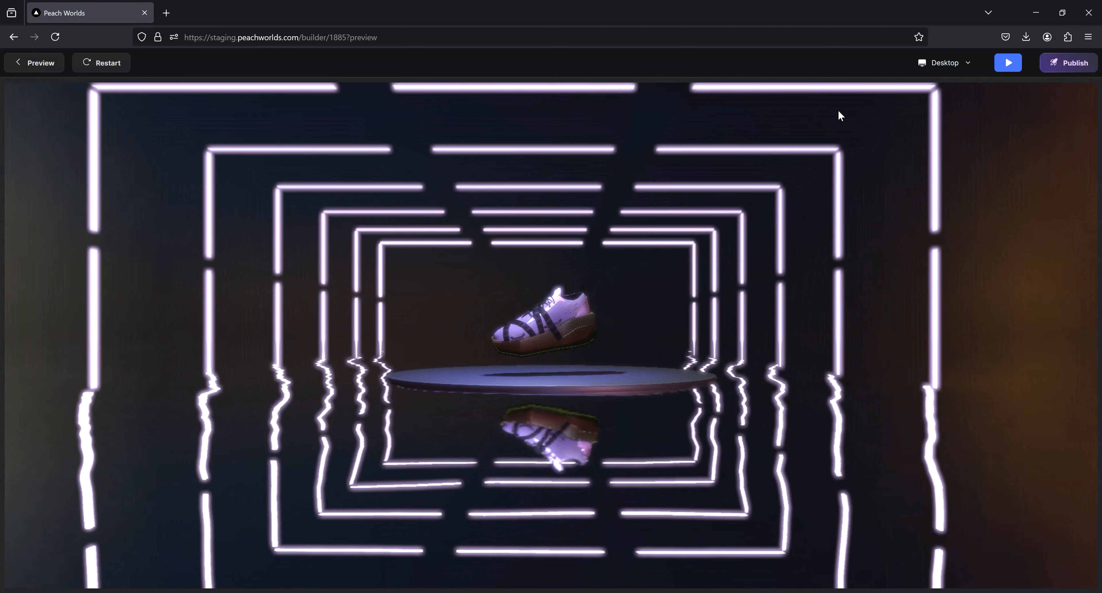
{"action": "left_click", "coordinate": [34, 65]}
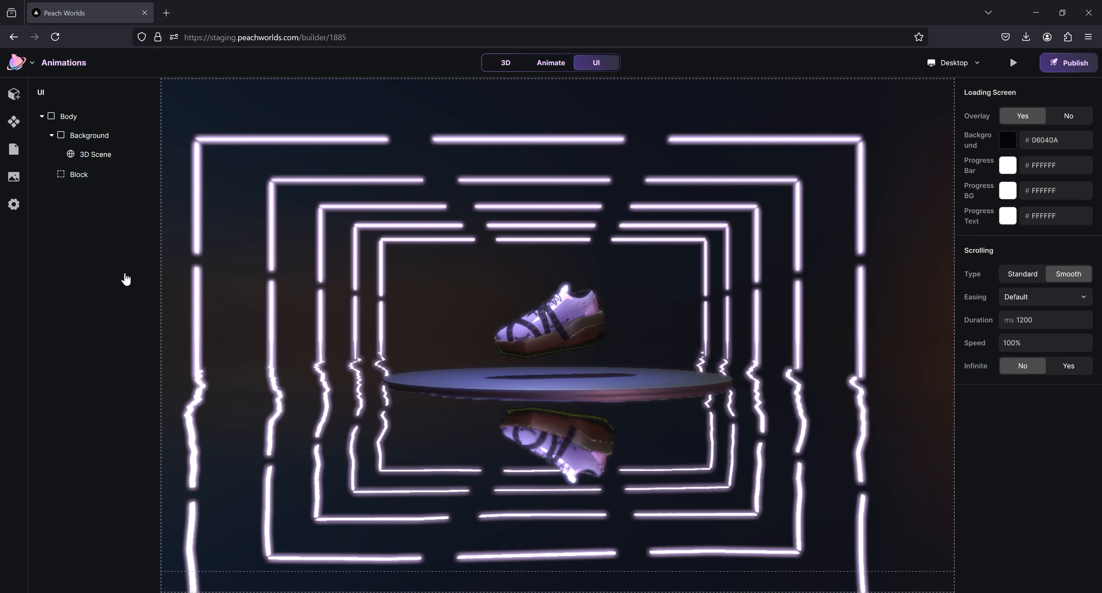
Step: Record position and rotation keyframes for the nike shoe model at 30% of the page scroll, keeping its existing transform
{"action": "left_click", "coordinate": [546, 68]}
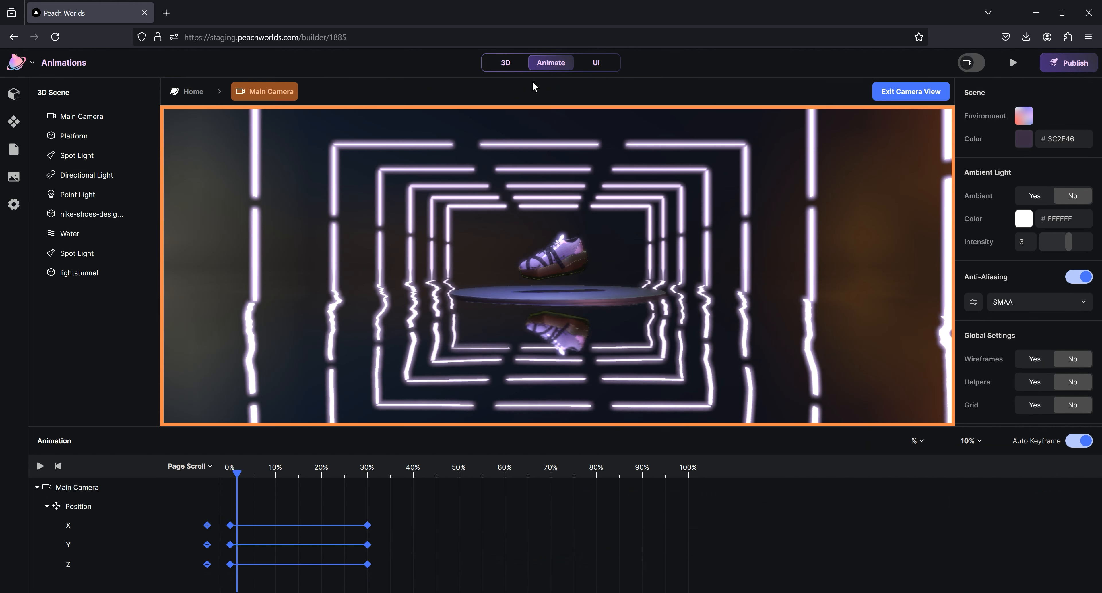
{"action": "left_click_drag", "start_coordinate": [240, 472], "coordinate": [370, 471]}
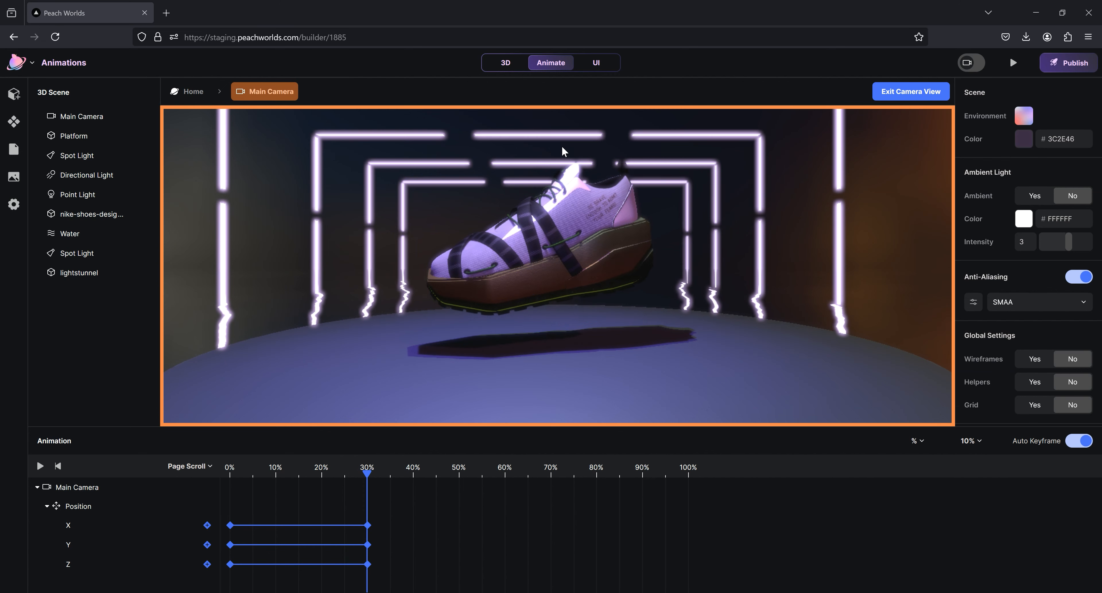
{"action": "left_click", "coordinate": [641, 246]}
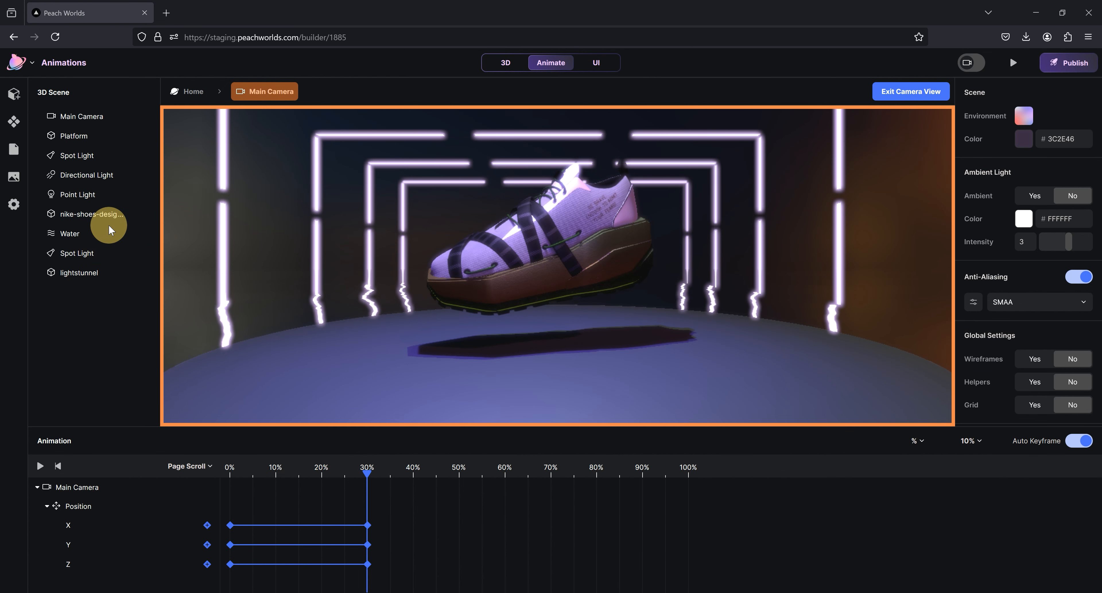
{"action": "left_click", "coordinate": [125, 214]}
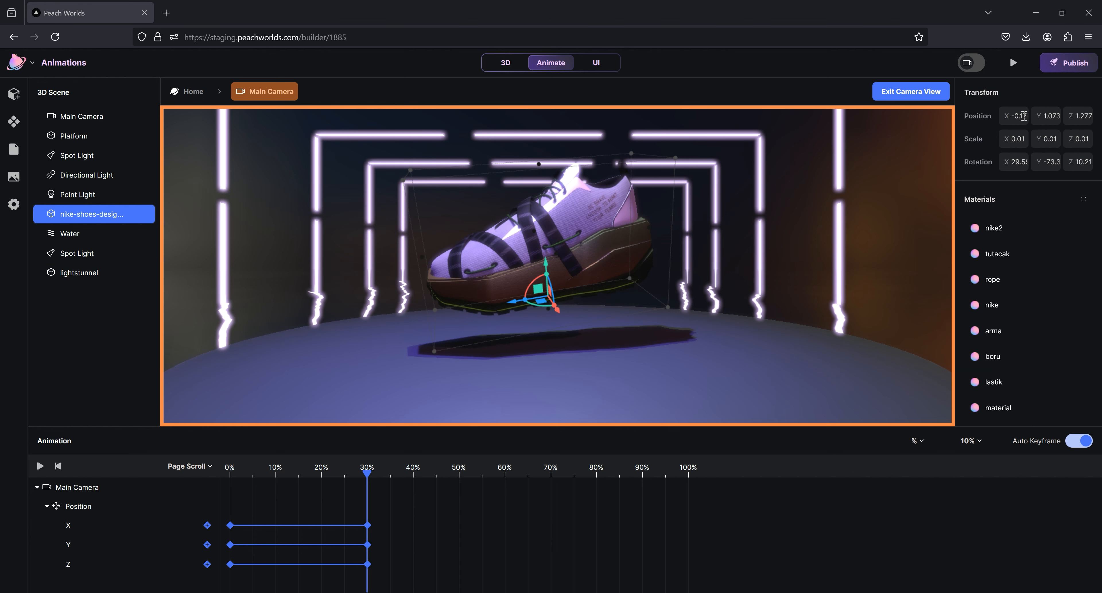
{"action": "left_click", "coordinate": [1047, 118]}
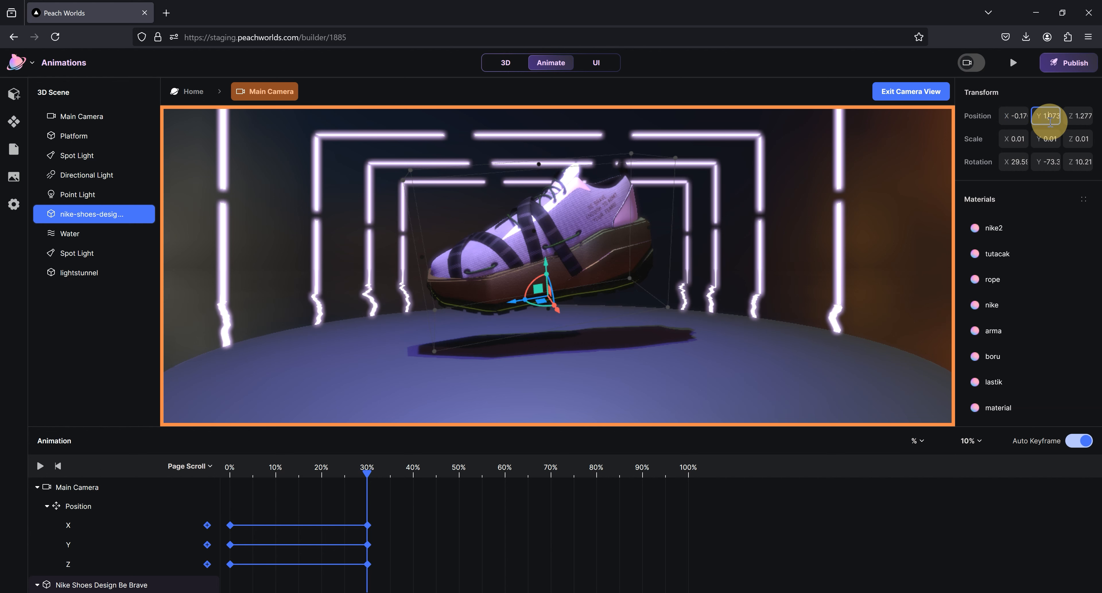
{"action": "left_click", "coordinate": [1033, 199]}
Step: Enlarge the animation timeline area to show the shoe's Position and Rotation tracks
{"action": "scroll", "coordinate": [187, 529], "scroll_direction": "down", "scroll_amount": 2}
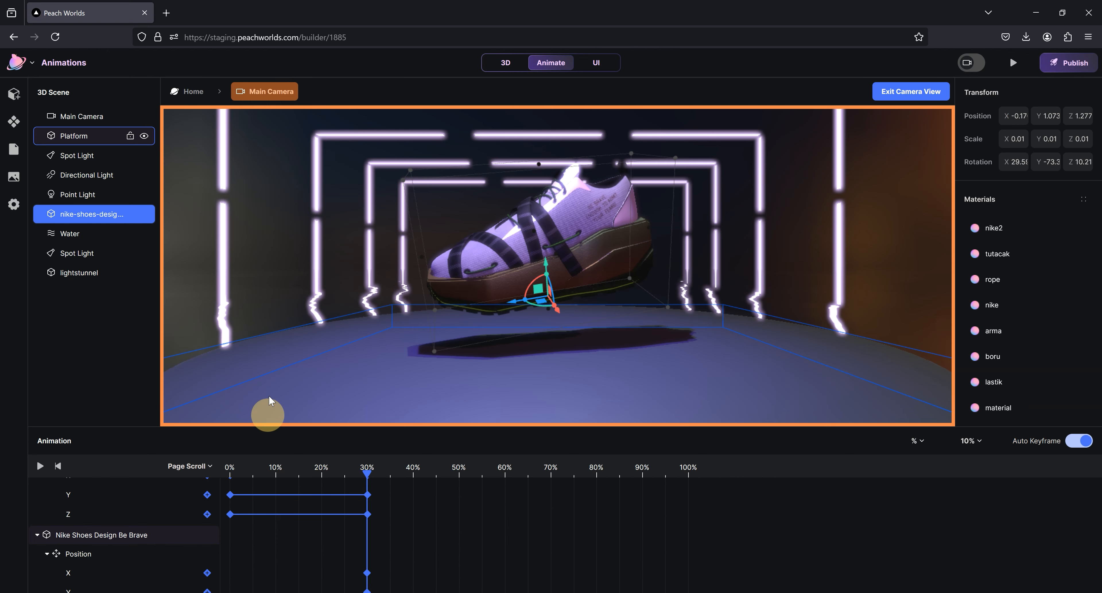
{"action": "left_click_drag", "start_coordinate": [268, 395], "coordinate": [274, 350]}
{"action": "left_click", "coordinate": [341, 514]}
{"action": "scroll", "coordinate": [340, 513], "scroll_direction": "down", "scroll_amount": 1}
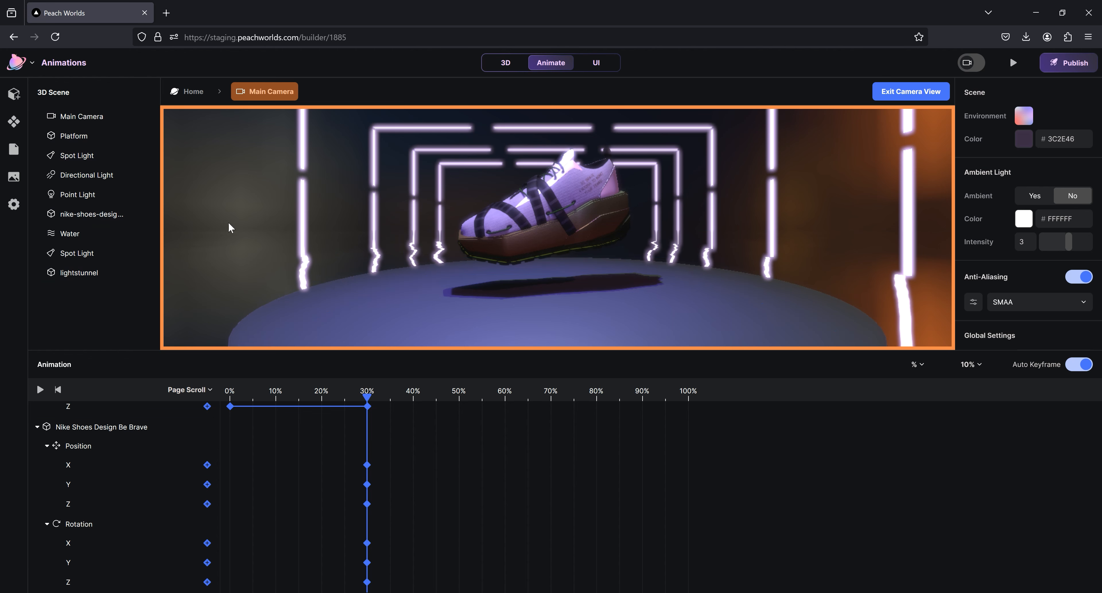
Step: Hide the Platform and keyframe the shoe at 10% of the page scroll, lowered to Y about -2.53 and rotated to Y about -57.5
{"action": "left_click_drag", "start_coordinate": [368, 398], "coordinate": [276, 409]}
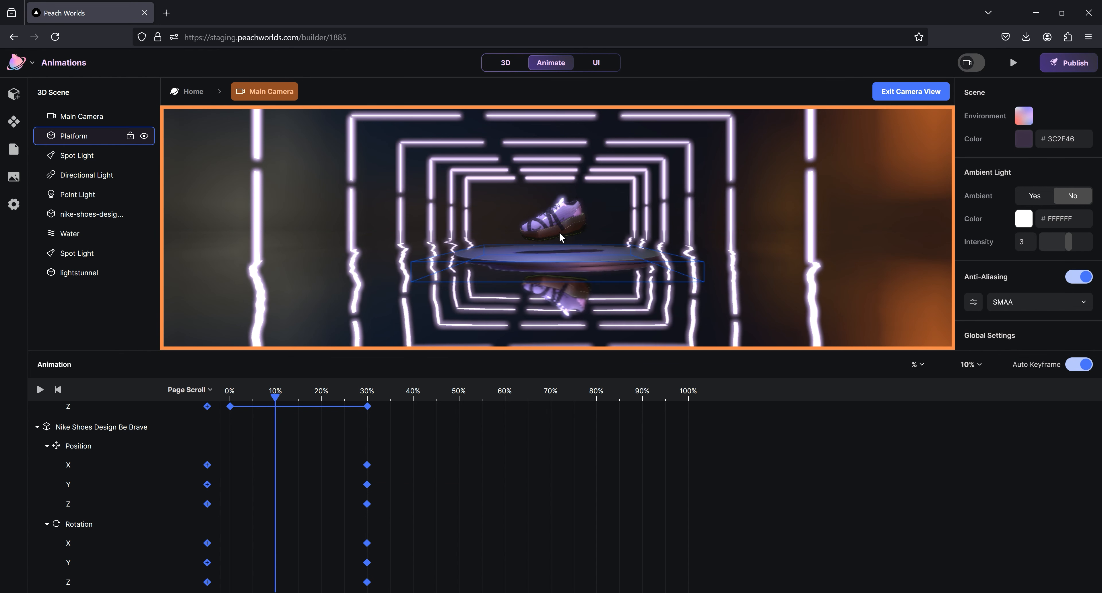
{"action": "left_click", "coordinate": [144, 136]}
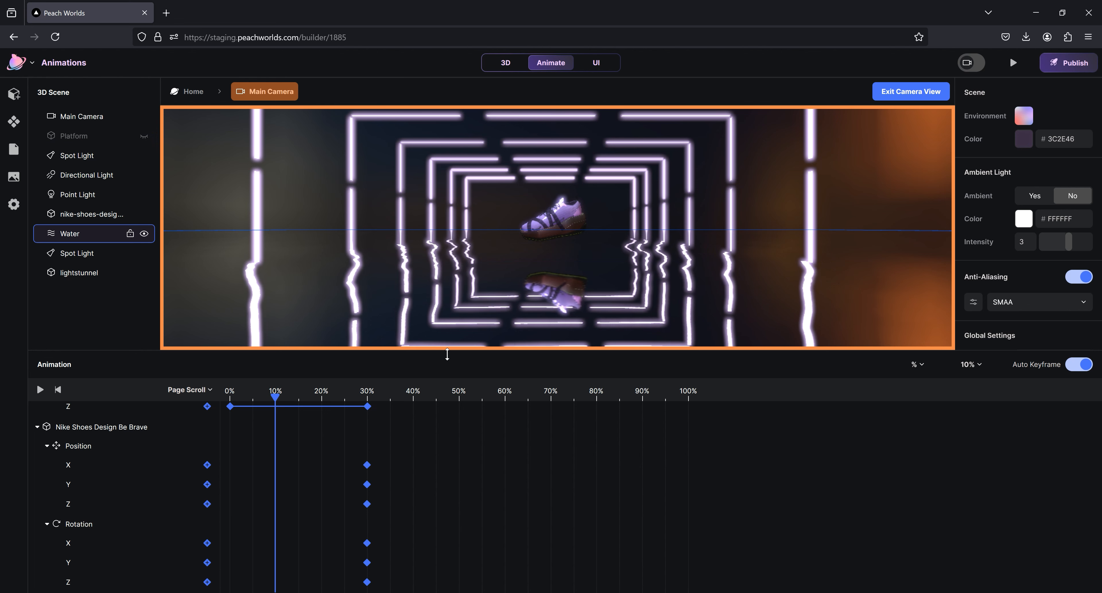
{"action": "left_click", "coordinate": [546, 224]}
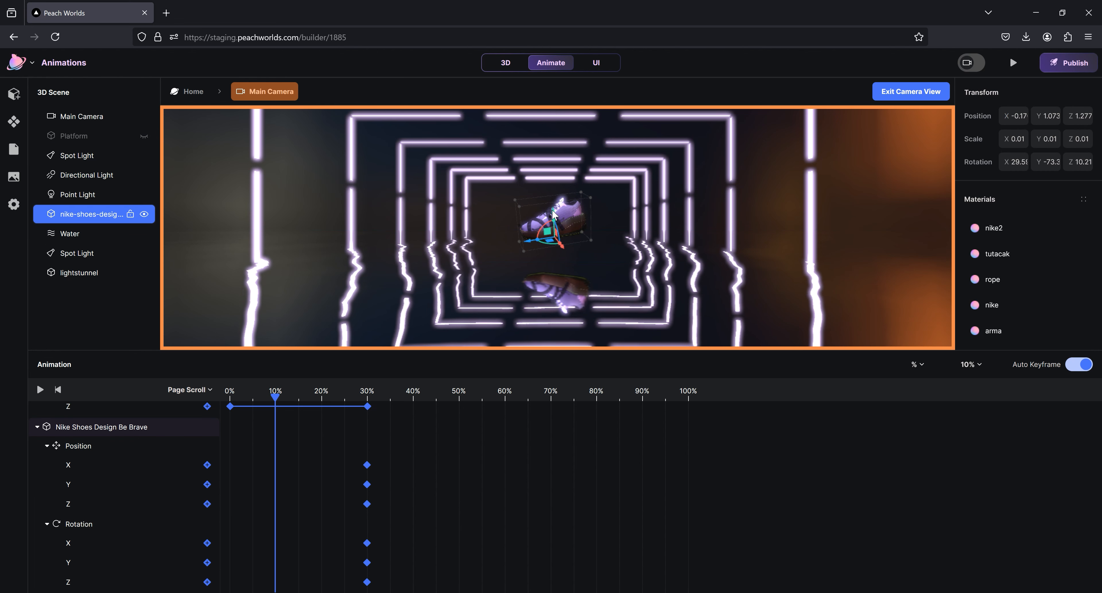
{"action": "left_click_drag", "start_coordinate": [553, 211], "coordinate": [626, 192]}
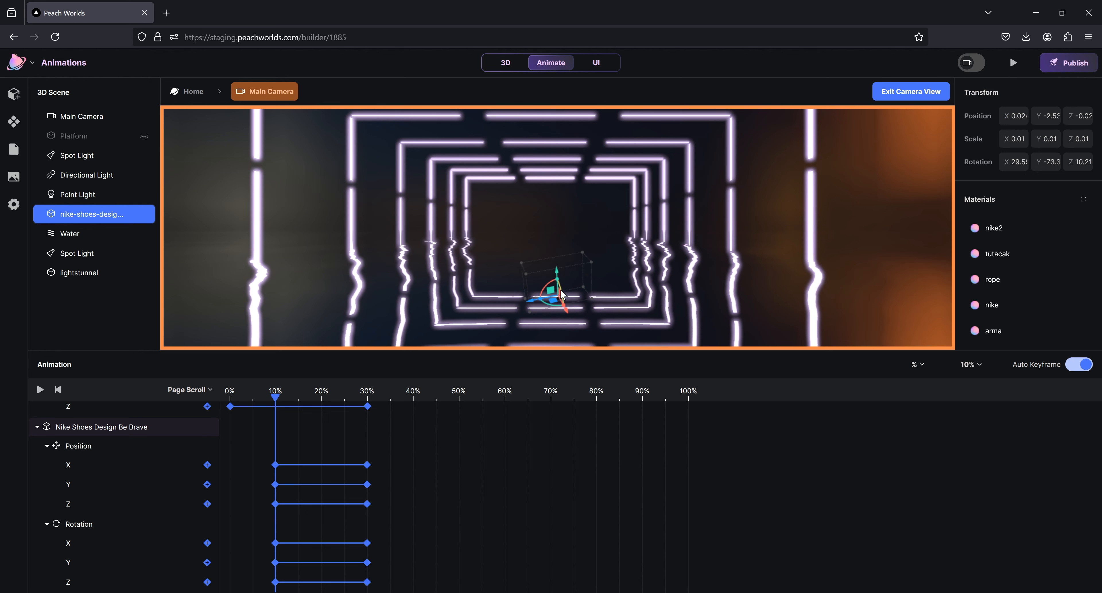
{"action": "mouse_move", "coordinate": [552, 296]}
{"action": "left_mouse_down"}
{"action": "mouse_move", "coordinate": [559, 282]}
{"action": "mouse_move", "coordinate": [548, 304]}
{"action": "mouse_move", "coordinate": [543, 296]}
{"action": "left_mouse_up"}
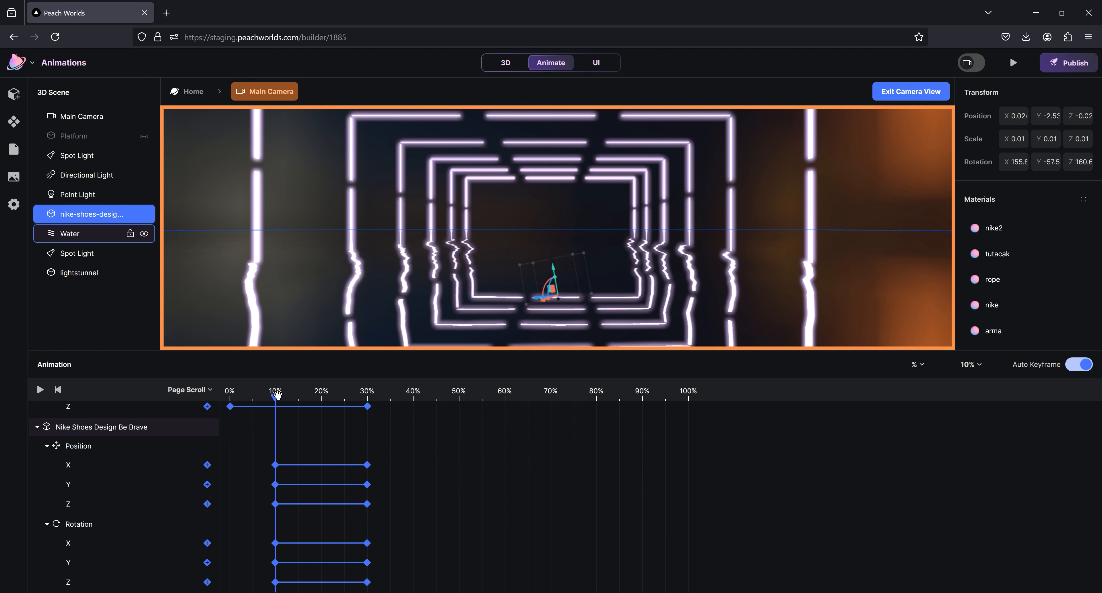
Step: Scrub the shoe animation from 10% to 30% and preview the page
{"action": "left_click_drag", "start_coordinate": [278, 397], "coordinate": [368, 393]}
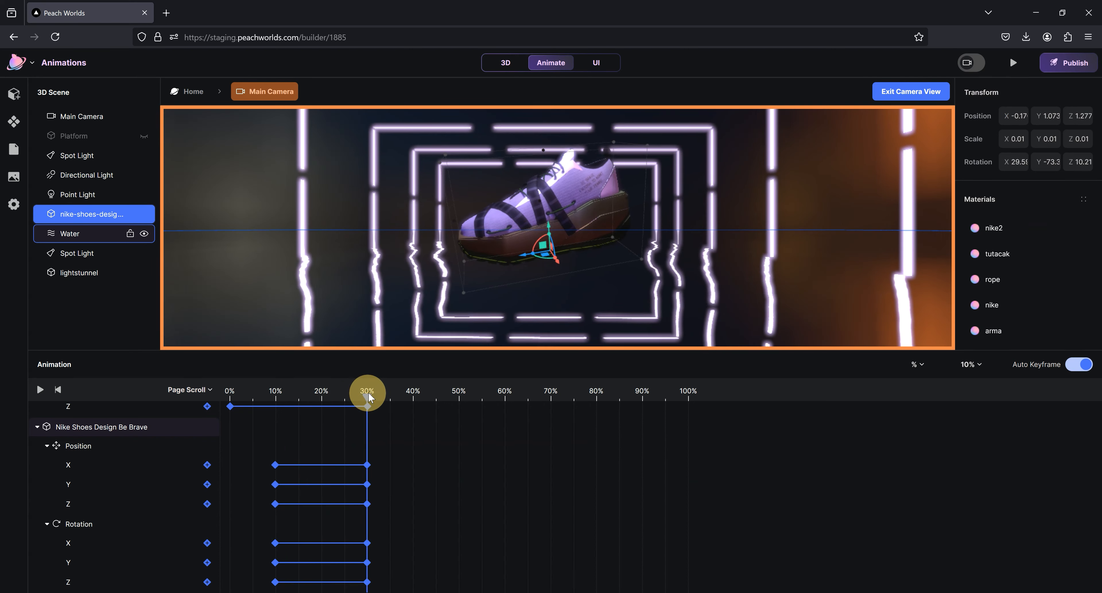
{"action": "left_click", "coordinate": [1013, 63]}
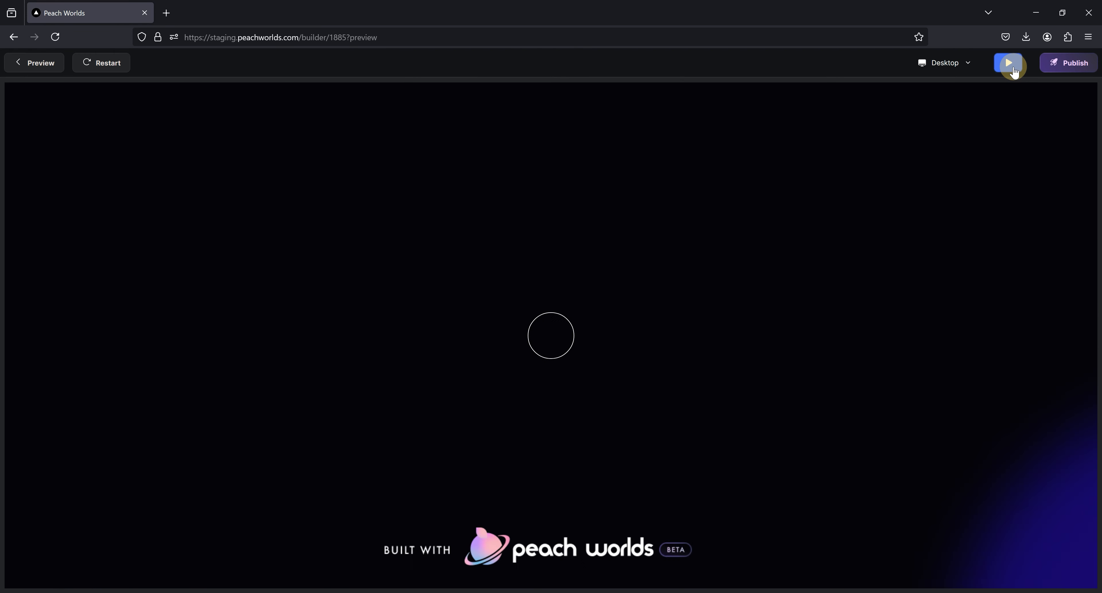